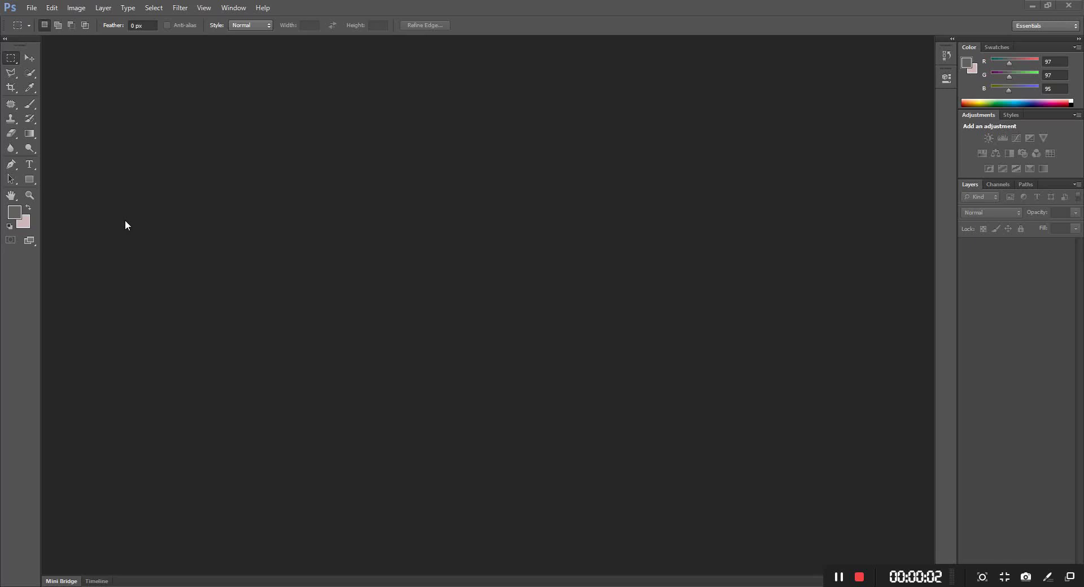
- Open all three portrait images in the V07 folder at once
{"action": "double_click", "coordinate": [132, 220]}
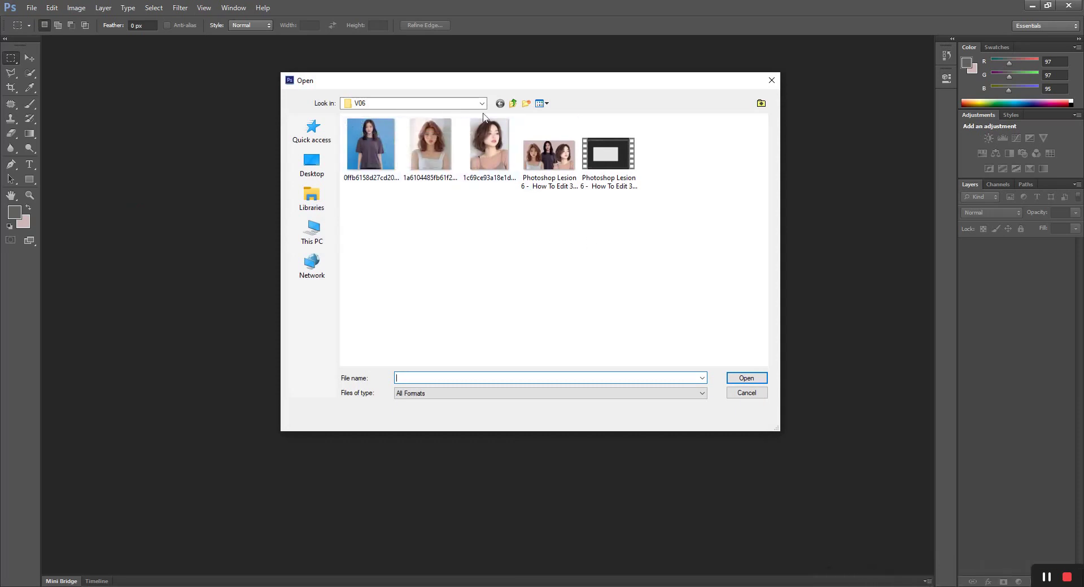
{"action": "left_click", "coordinate": [514, 104]}
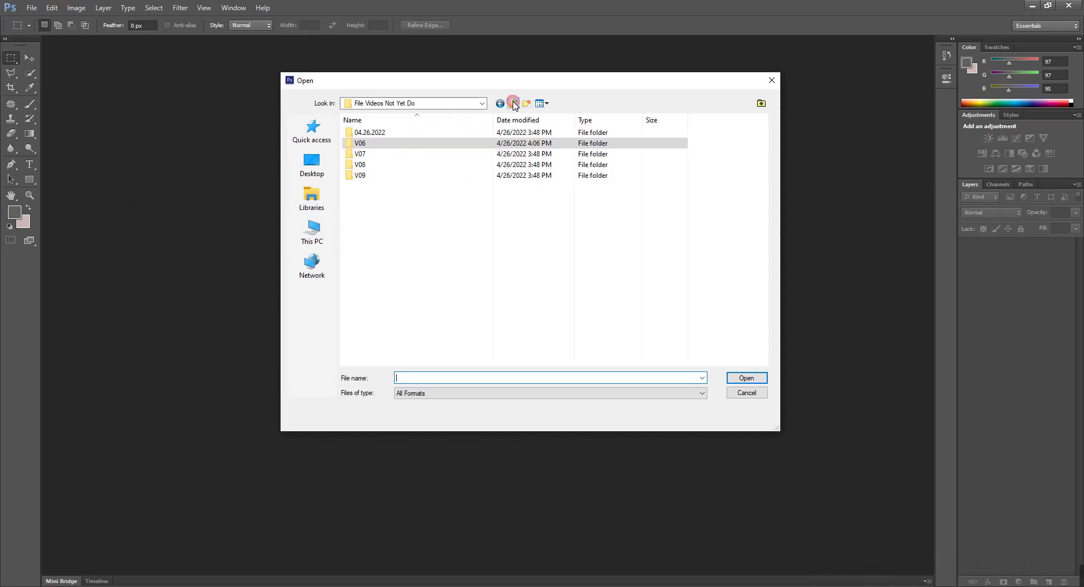
{"action": "double_click", "coordinate": [360, 154]}
{"action": "left_click_drag", "start_coordinate": [540, 213], "coordinate": [356, 143]}
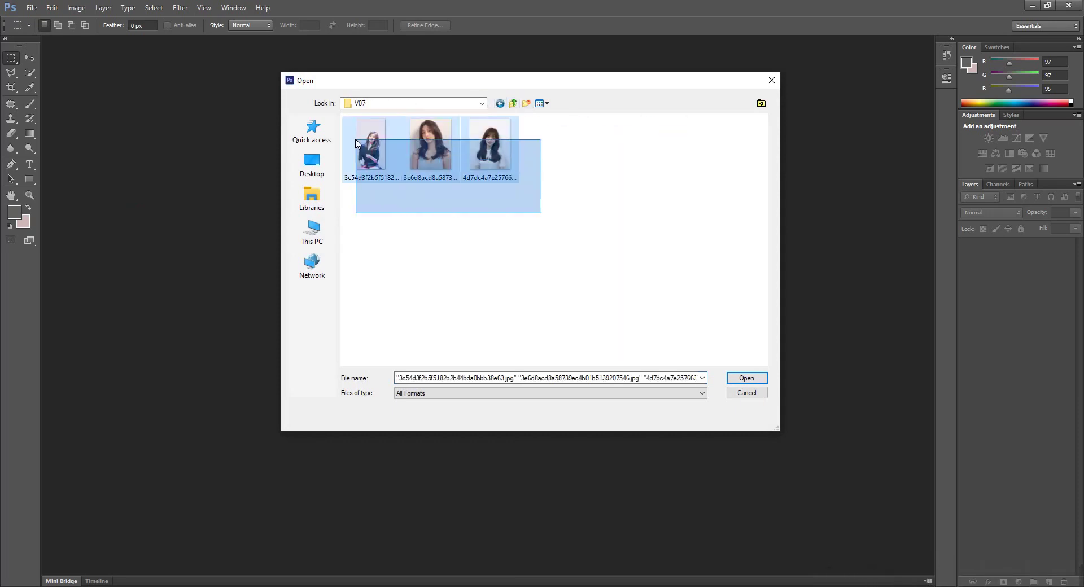
{"action": "left_click", "coordinate": [745, 378]}
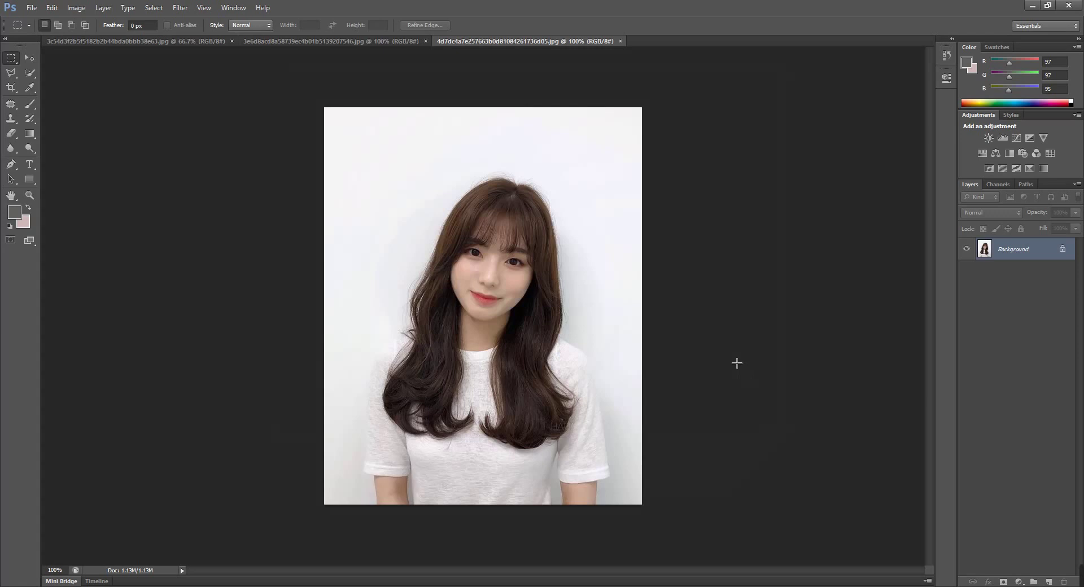
- Create Untitled-1, an A4 209.97 × 297.01 mm, 300 ppi transparent document
{"action": "left_click", "coordinate": [32, 8]}
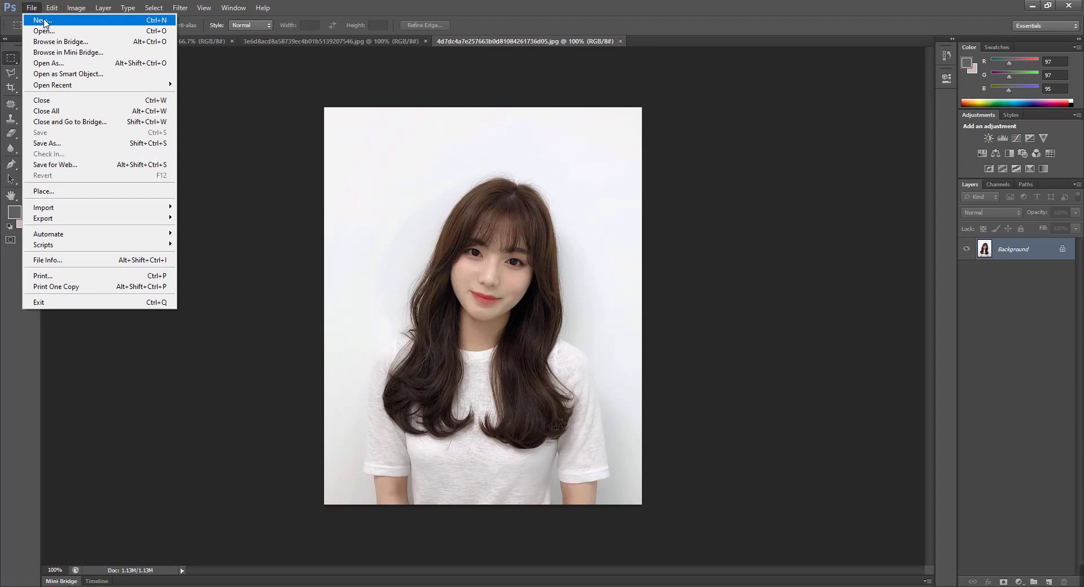
{"action": "left_click", "coordinate": [44, 23]}
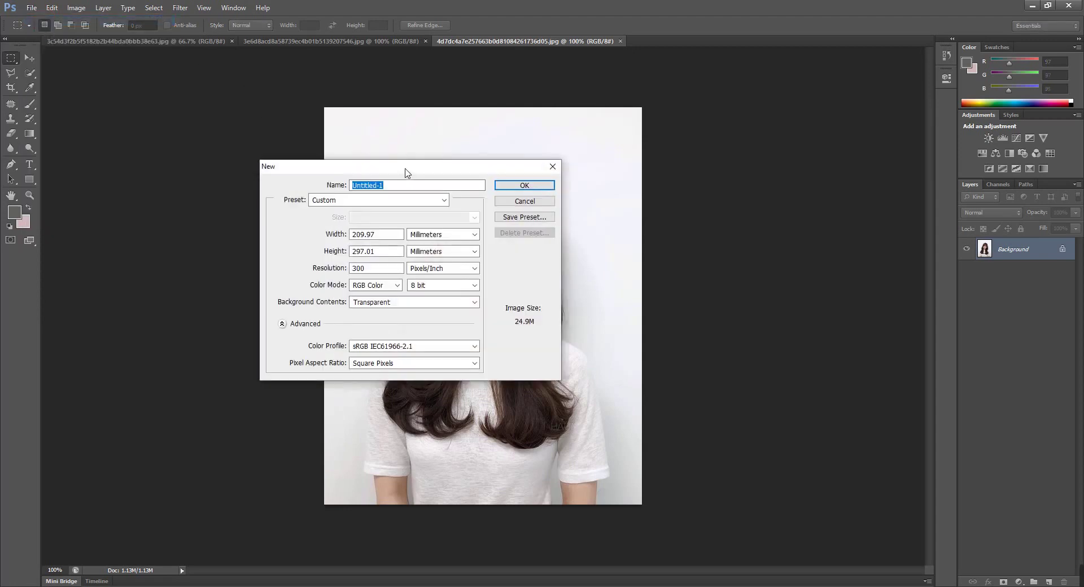
{"action": "mouse_move", "coordinate": [403, 166]}
{"action": "left_mouse_down"}
{"action": "mouse_move", "coordinate": [330, 234]}
{"action": "mouse_move", "coordinate": [325, 226]}
{"action": "left_mouse_up"}
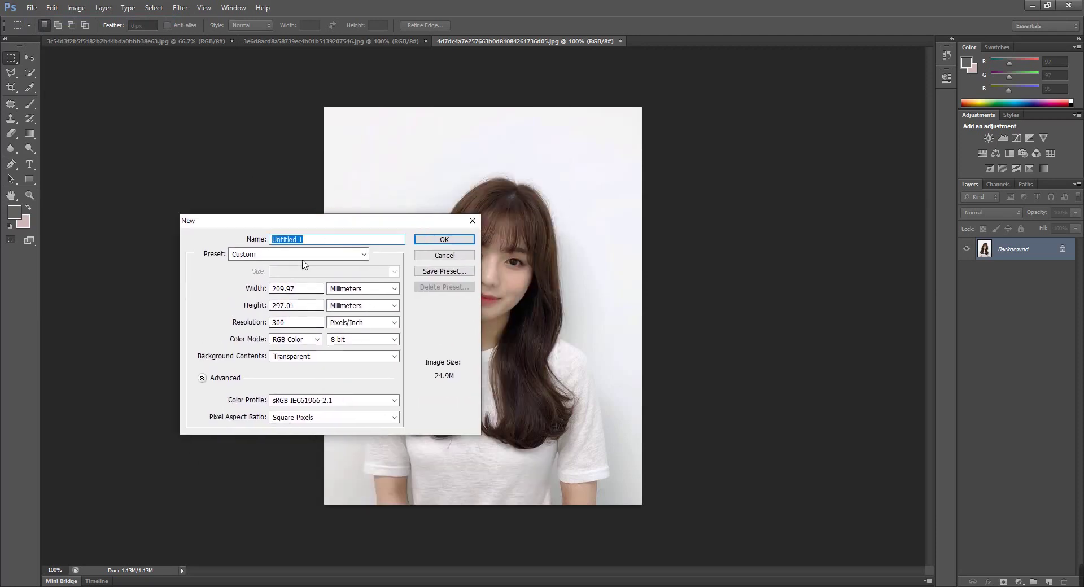
{"action": "left_click", "coordinate": [443, 240]}
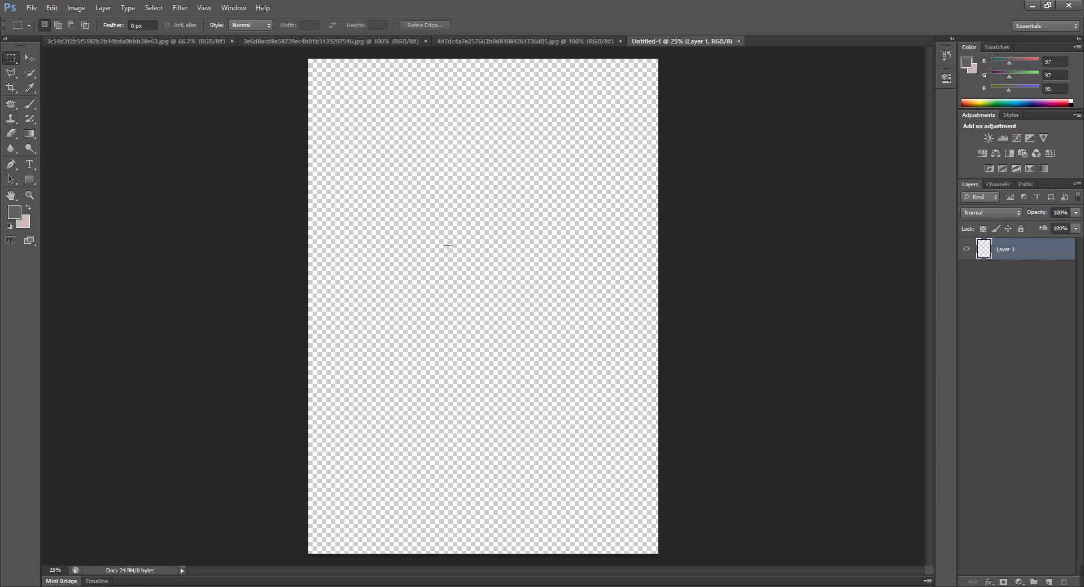
- Rotate the blank canvas 90° to landscape and crop it to a 16x9 ratio
{"action": "left_click", "coordinate": [76, 7]}
{"action": "mouse_move", "coordinate": [97, 111]}
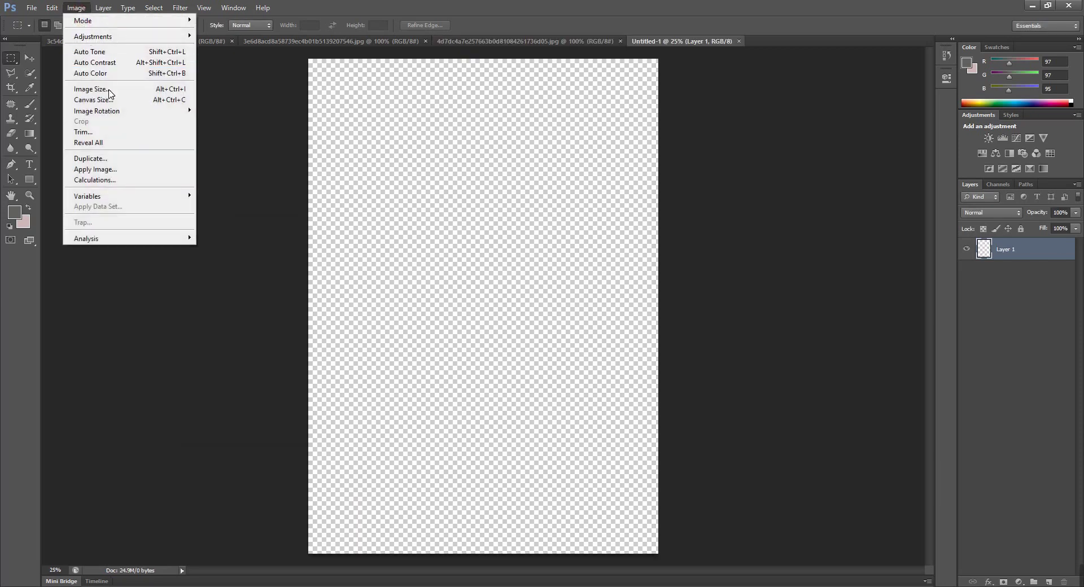
{"action": "left_click", "coordinate": [223, 121]}
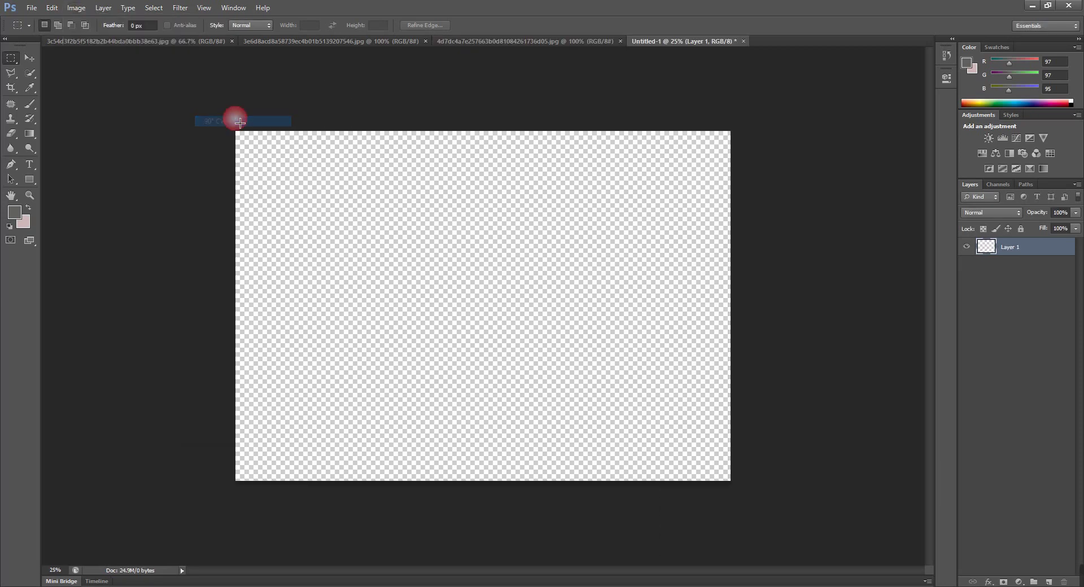
{"action": "left_click", "coordinate": [11, 87]}
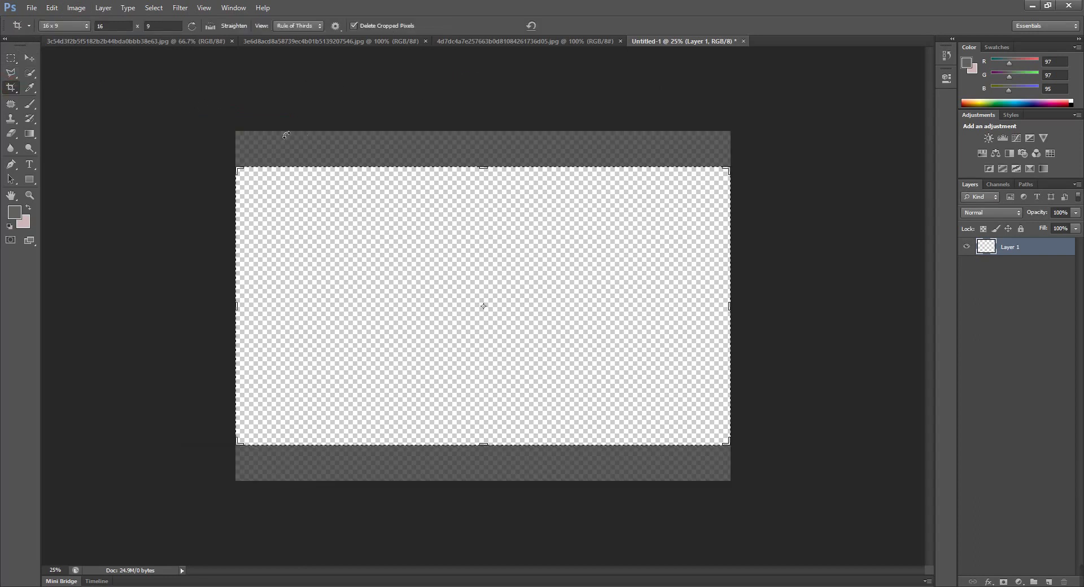
{"action": "key", "text": "Return"}
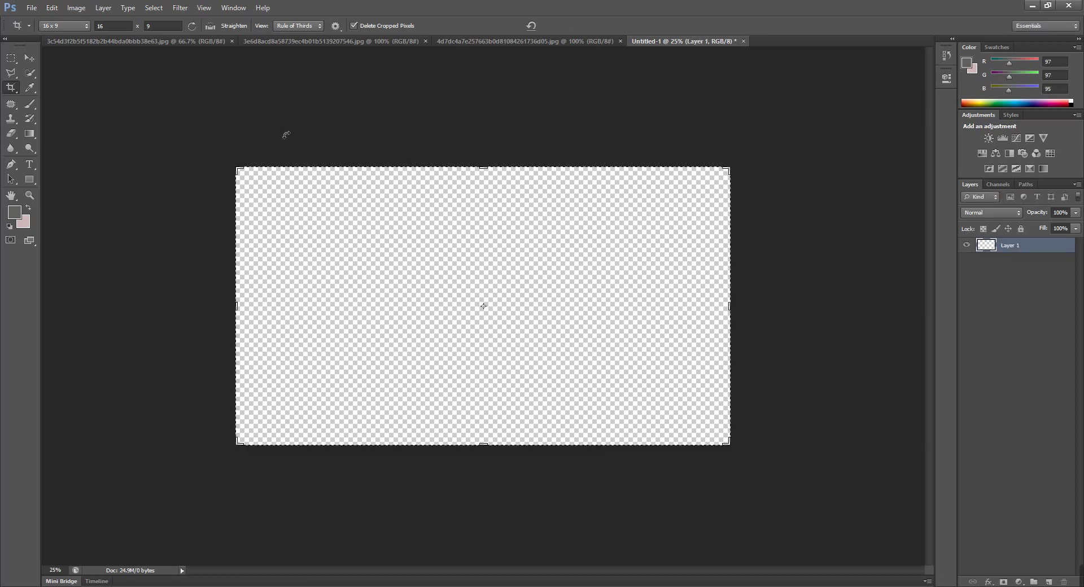
{"action": "left_click", "coordinate": [30, 58]}
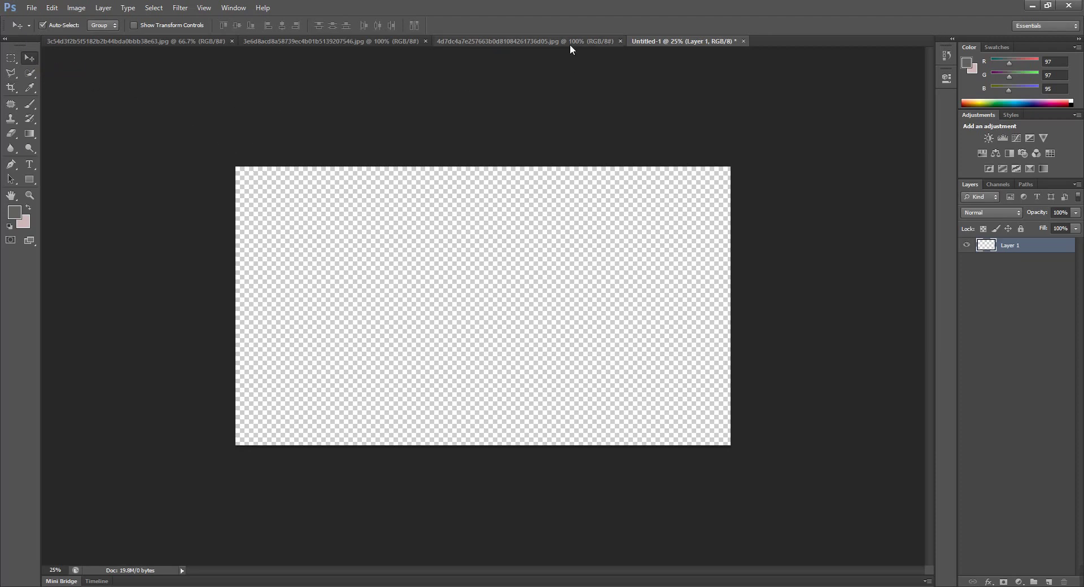
- Show the first portrait, 3c54d3f2…jpg, zoomed in on the seated woman with the microphone
{"action": "left_click", "coordinate": [152, 41]}
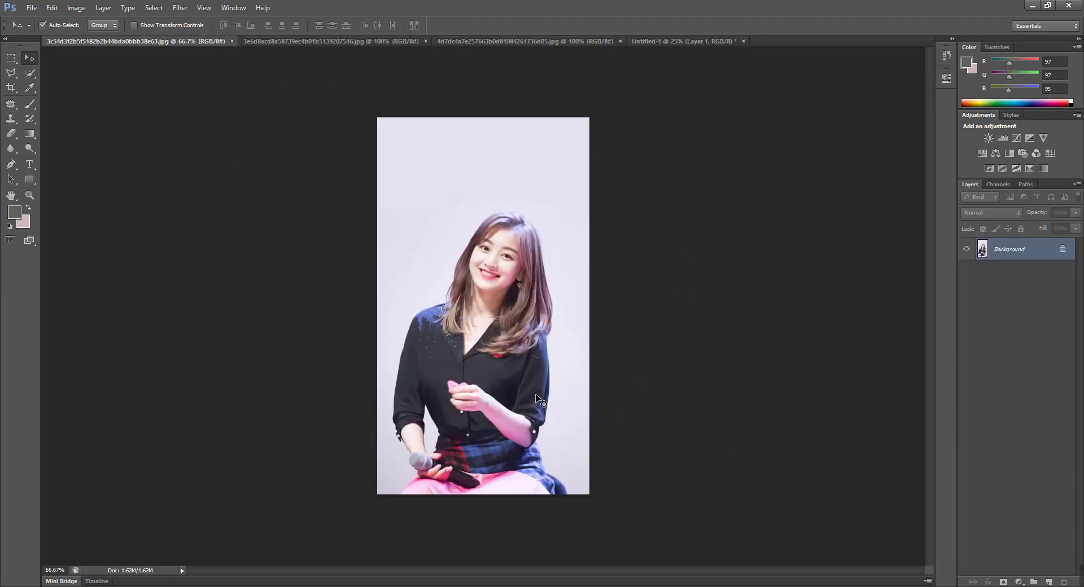
{"action": "key", "text": "super"}
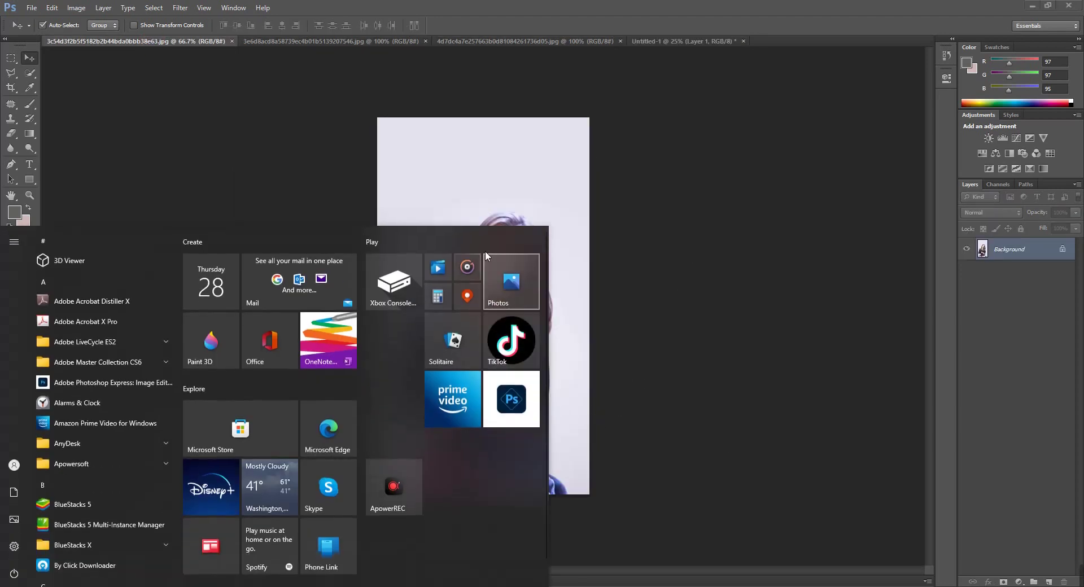
{"action": "left_click", "coordinate": [497, 121]}
{"action": "scroll", "coordinate": [517, 389], "scroll_direction": "up", "scroll_amount": 2}
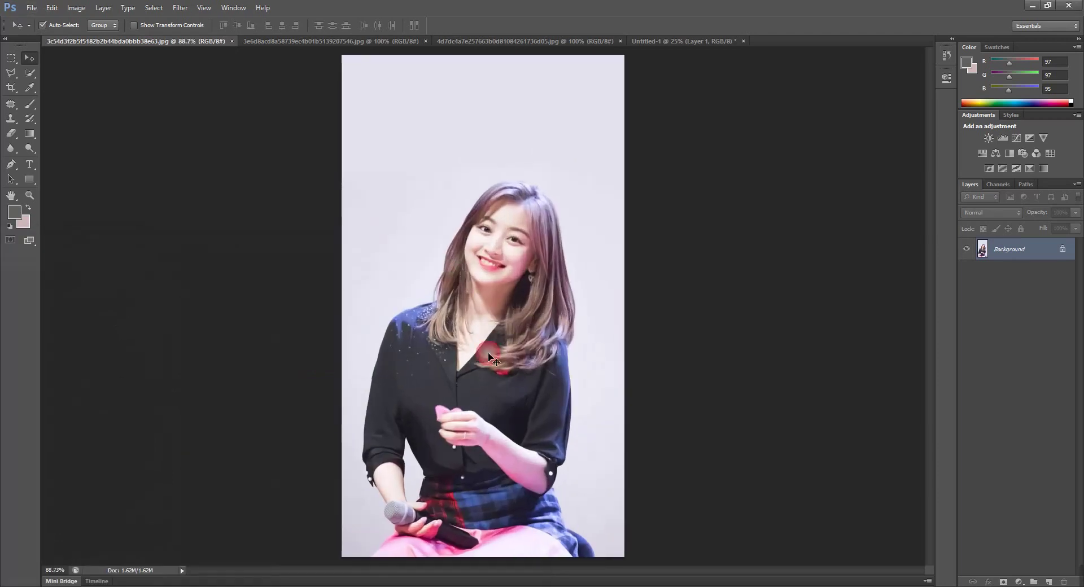
{"action": "scroll", "coordinate": [485, 350], "scroll_direction": "up", "scroll_amount": 1}
{"action": "left_click_drag", "start_coordinate": [483, 334], "coordinate": [472, 309]}
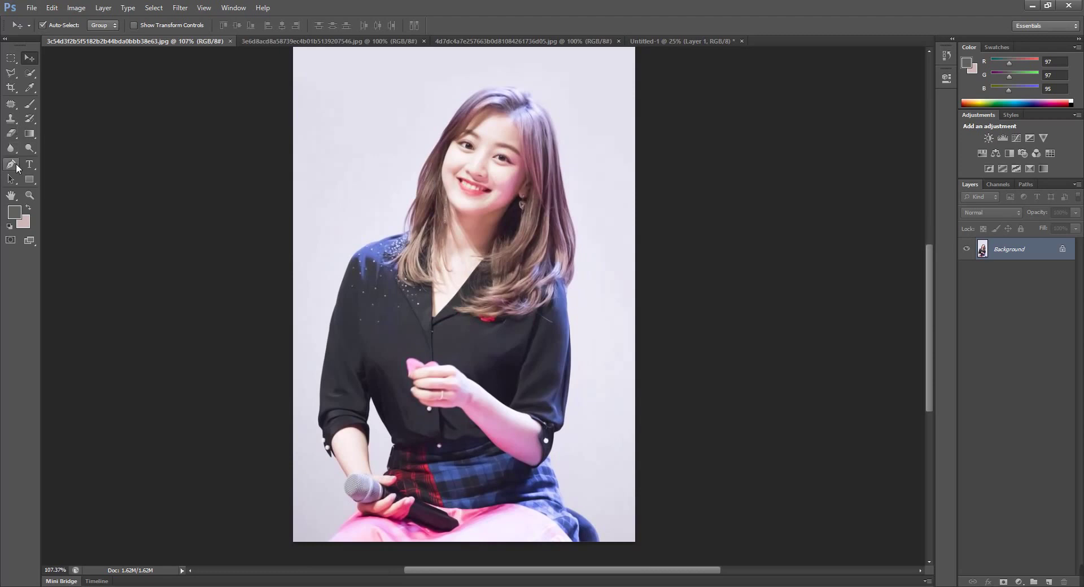
{"action": "left_click", "coordinate": [11, 164]}
- Start the pen path at the skirt and trace the figure's right edge up to the elbow
{"action": "scroll", "coordinate": [611, 547], "scroll_direction": "up", "scroll_amount": 1, "text": "alt"}
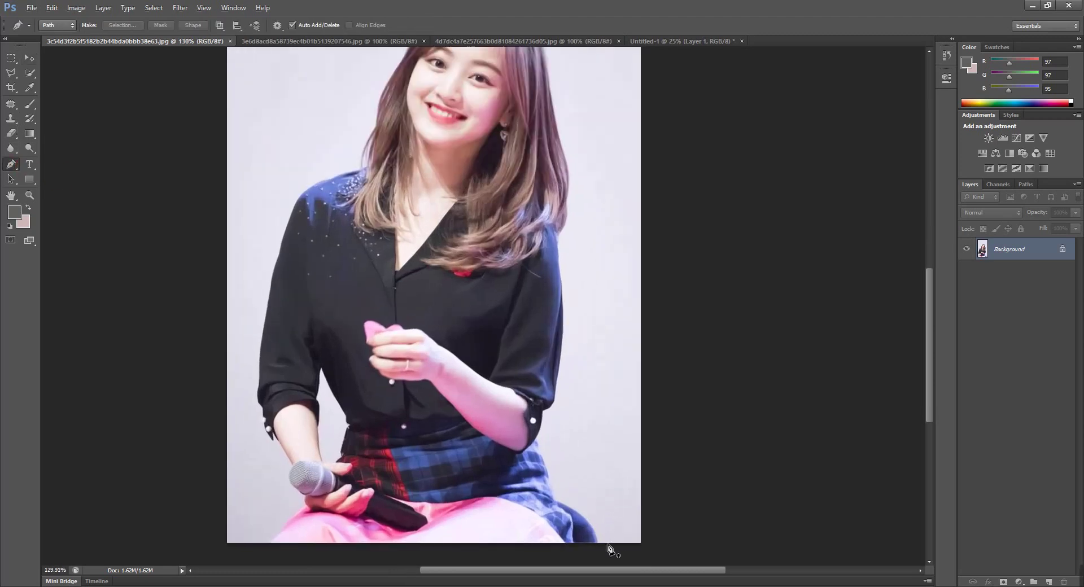
{"action": "left_click", "coordinate": [599, 543]}
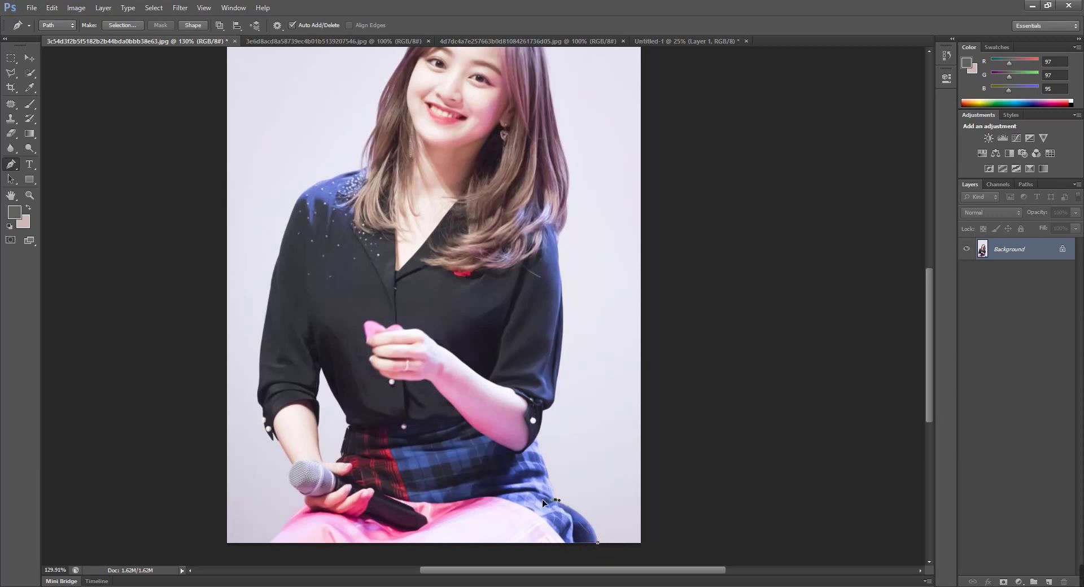
{"action": "left_click_drag", "start_coordinate": [555, 500], "coordinate": [521, 489]}
{"action": "left_click", "coordinate": [556, 501], "text": "alt"}
{"action": "left_click", "coordinate": [550, 478]}
{"action": "left_click", "coordinate": [538, 438]}
{"action": "left_click", "coordinate": [542, 404]}
{"action": "left_click", "coordinate": [543, 413]}
{"action": "left_click_drag", "start_coordinate": [555, 385], "coordinate": [558, 402]}
- Continue the path up the outer edge of the sleeve
{"action": "scroll", "coordinate": [561, 374], "scroll_direction": "up", "scroll_amount": 1}
{"action": "scroll", "coordinate": [561, 375], "scroll_direction": "up", "scroll_amount": 1}
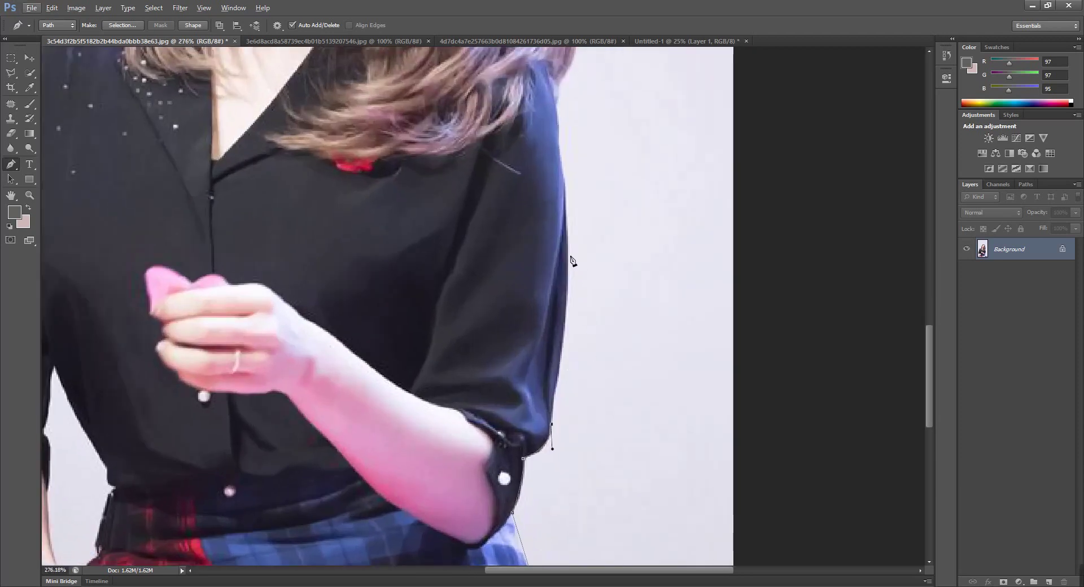
{"action": "left_click_drag", "start_coordinate": [569, 236], "coordinate": [564, 213]}
{"action": "left_click", "coordinate": [568, 237], "text": "alt"}
{"action": "left_click", "coordinate": [646, 237]}
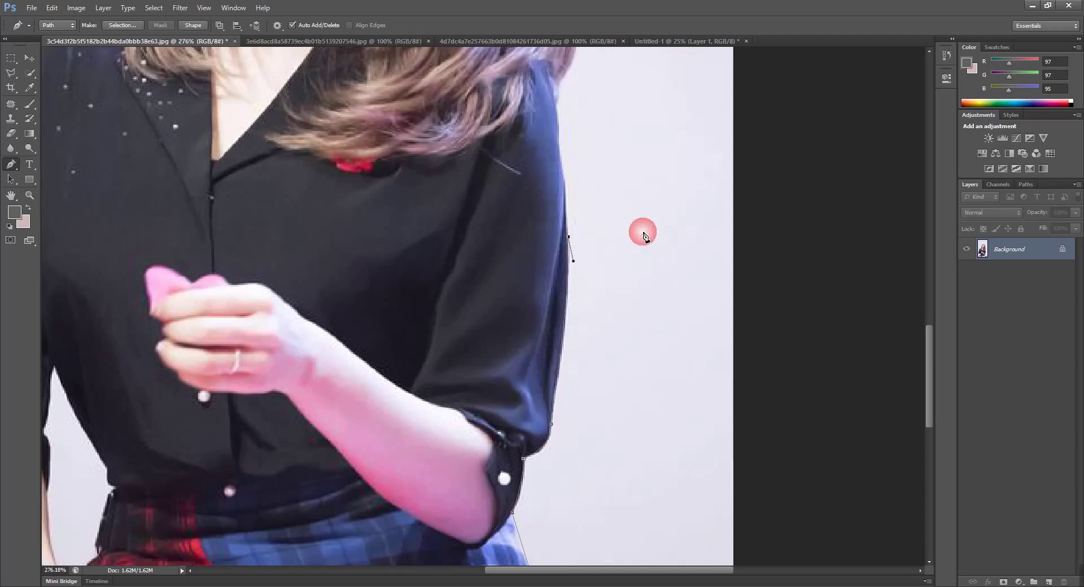
{"action": "left_click", "coordinate": [557, 105]}
- Extend the path from where hair meets shoulder up the hair's right edge
{"action": "left_click_drag", "start_coordinate": [583, 92], "coordinate": [588, 368]}
{"action": "left_click", "coordinate": [564, 363]}
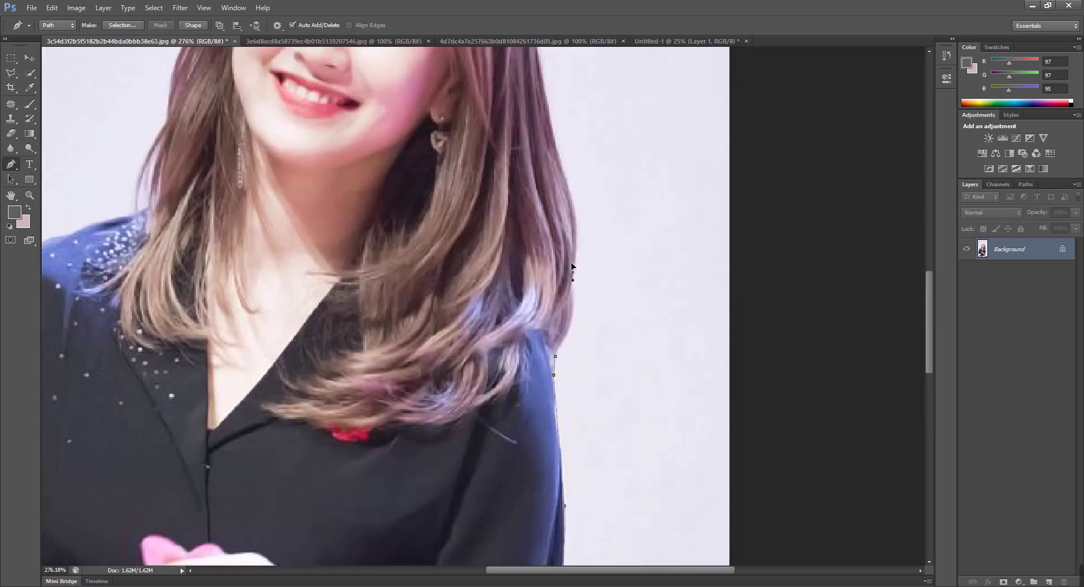
{"action": "mouse_move", "coordinate": [572, 274]}
{"action": "left_mouse_down"}
{"action": "mouse_move", "coordinate": [562, 233]}
{"action": "mouse_move", "coordinate": [626, 313]}
{"action": "left_mouse_up"}
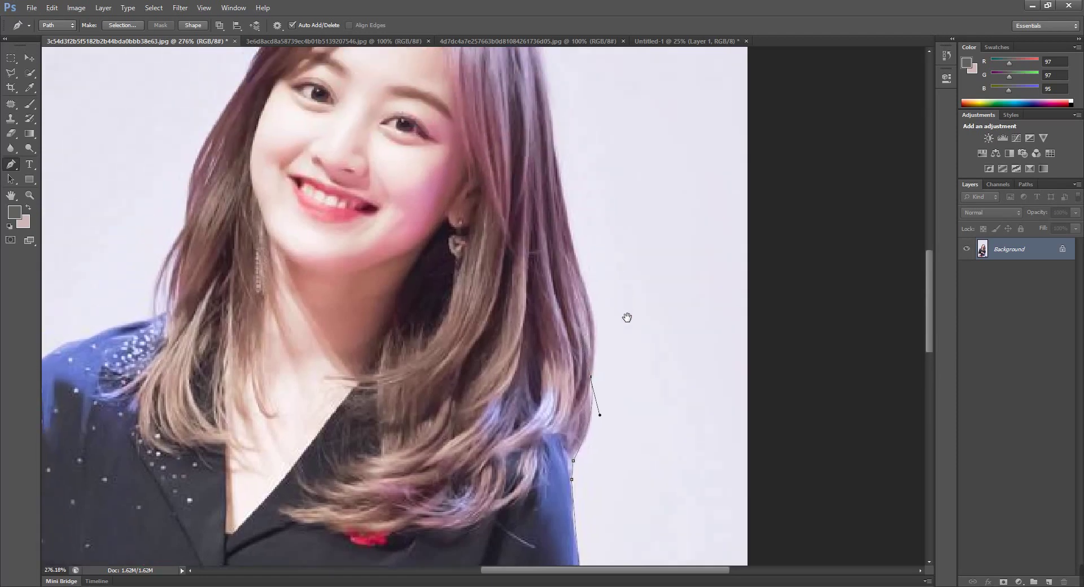
{"action": "left_click", "coordinate": [581, 265]}
{"action": "left_click_drag", "start_coordinate": [562, 243], "coordinate": [550, 200]}
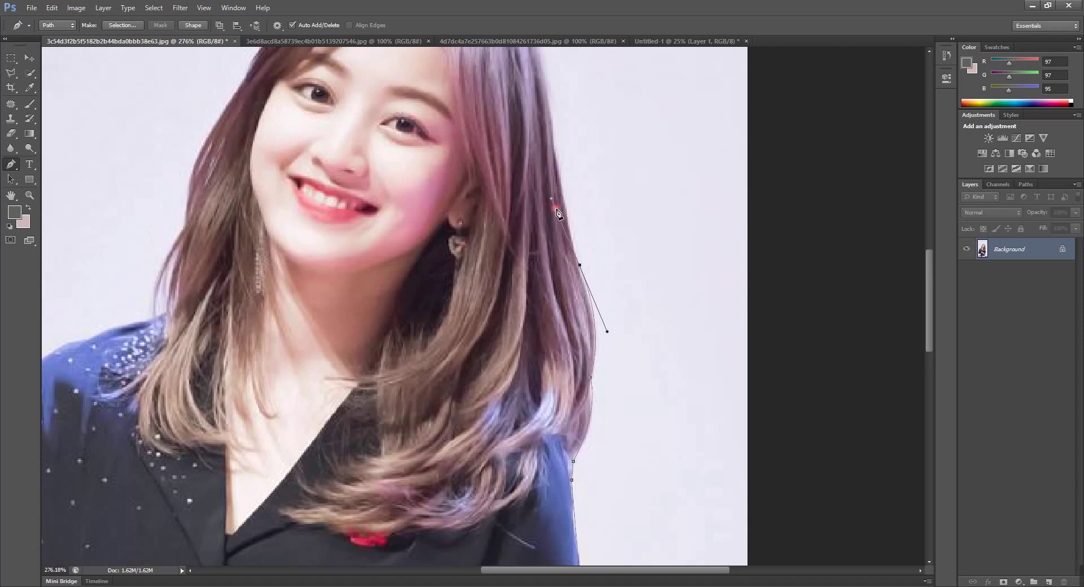
{"action": "left_click_drag", "start_coordinate": [580, 266], "coordinate": [580, 268]}
{"action": "left_click_drag", "start_coordinate": [629, 214], "coordinate": [628, 323]}
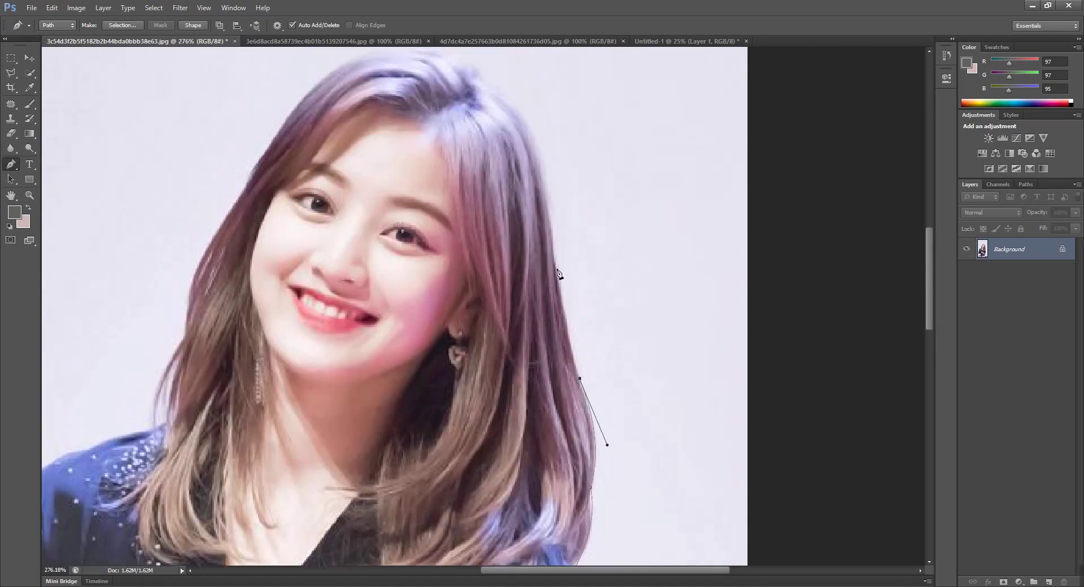
{"action": "left_click_drag", "start_coordinate": [554, 260], "coordinate": [547, 214]}
- Curve the path over the top of the hair and across the crown
{"action": "left_click", "coordinate": [555, 259], "text": "alt"}
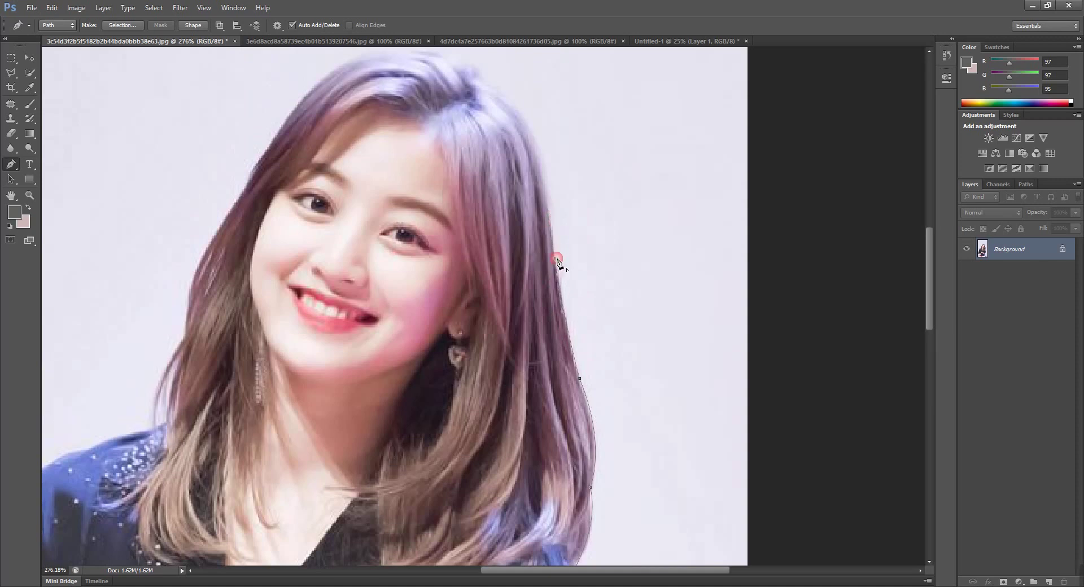
{"action": "mouse_move", "coordinate": [529, 131]}
{"action": "left_mouse_down"}
{"action": "mouse_move", "coordinate": [514, 110]}
{"action": "mouse_move", "coordinate": [585, 239]}
{"action": "left_mouse_up"}
{"action": "left_click", "coordinate": [529, 131], "text": "alt"}
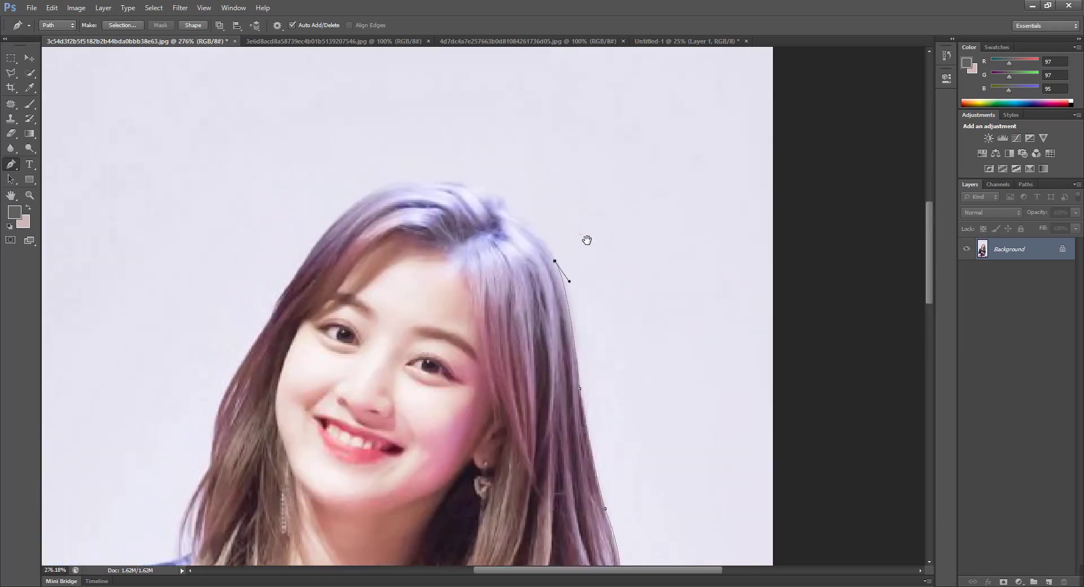
{"action": "left_click", "coordinate": [504, 207]}
{"action": "left_click_drag", "start_coordinate": [504, 208], "coordinate": [469, 198]}
{"action": "left_click_drag", "start_coordinate": [424, 178], "coordinate": [358, 185]}
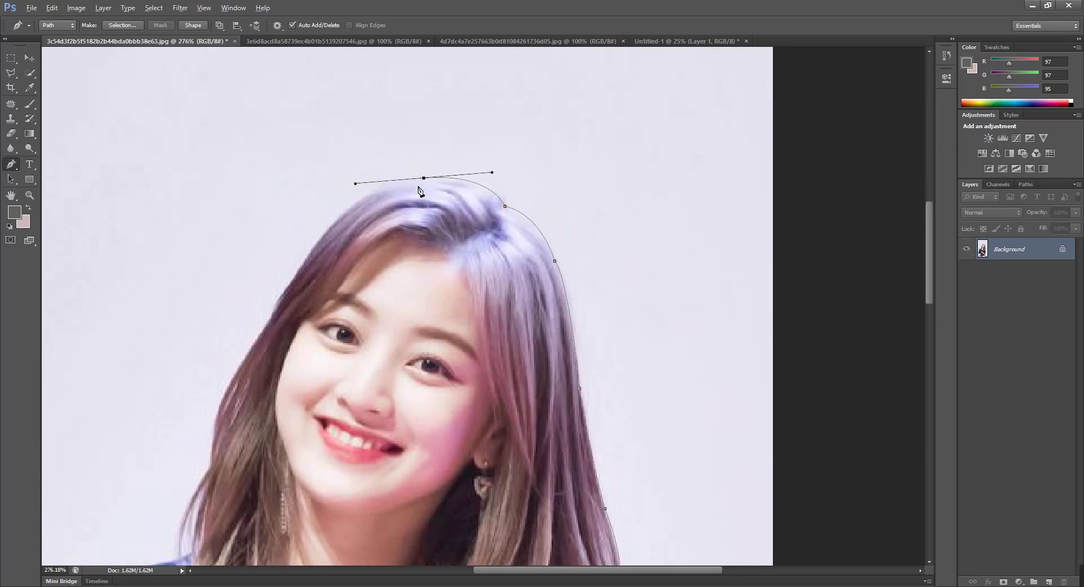
{"action": "left_click", "coordinate": [424, 178], "text": "alt"}
{"action": "left_click_drag", "start_coordinate": [337, 218], "coordinate": [301, 261]}
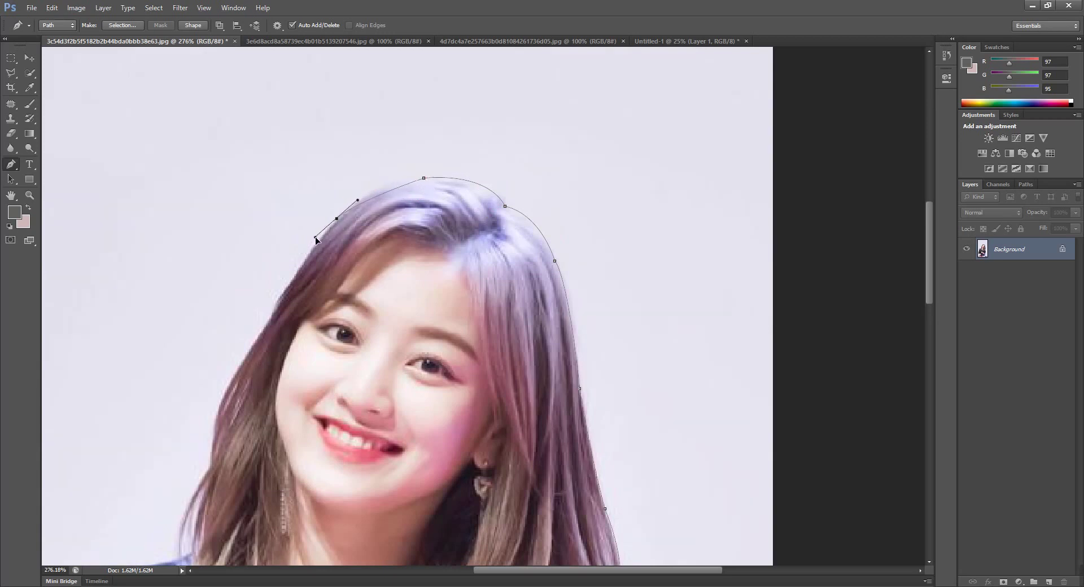
{"action": "left_click", "coordinate": [336, 218], "text": "alt"}
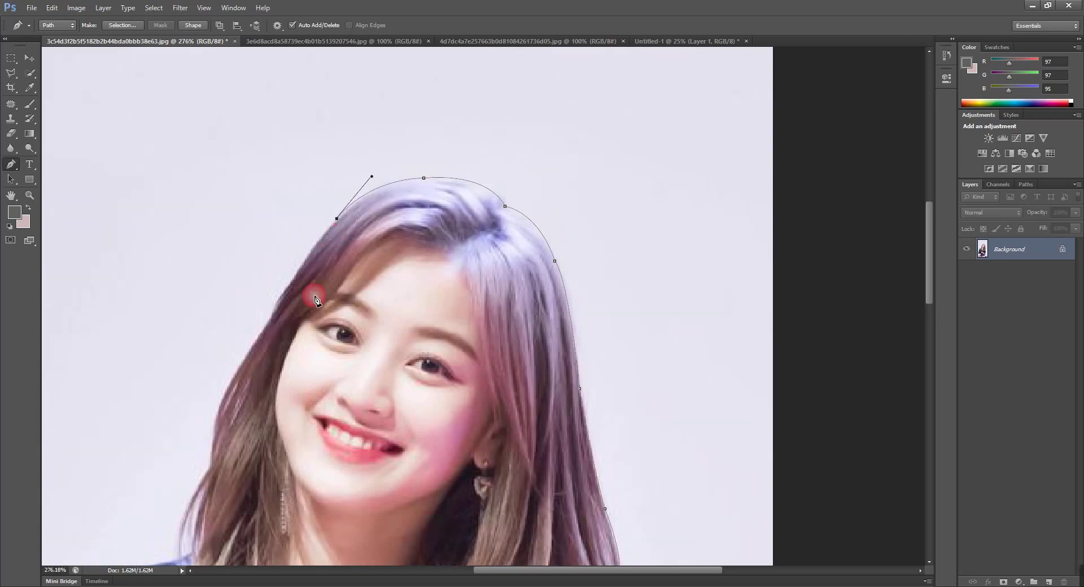
- Trace the path down the left edge of the hair with a corner point
{"action": "left_click", "coordinate": [278, 295]}
{"action": "left_click_drag", "start_coordinate": [303, 339], "coordinate": [358, 242]}
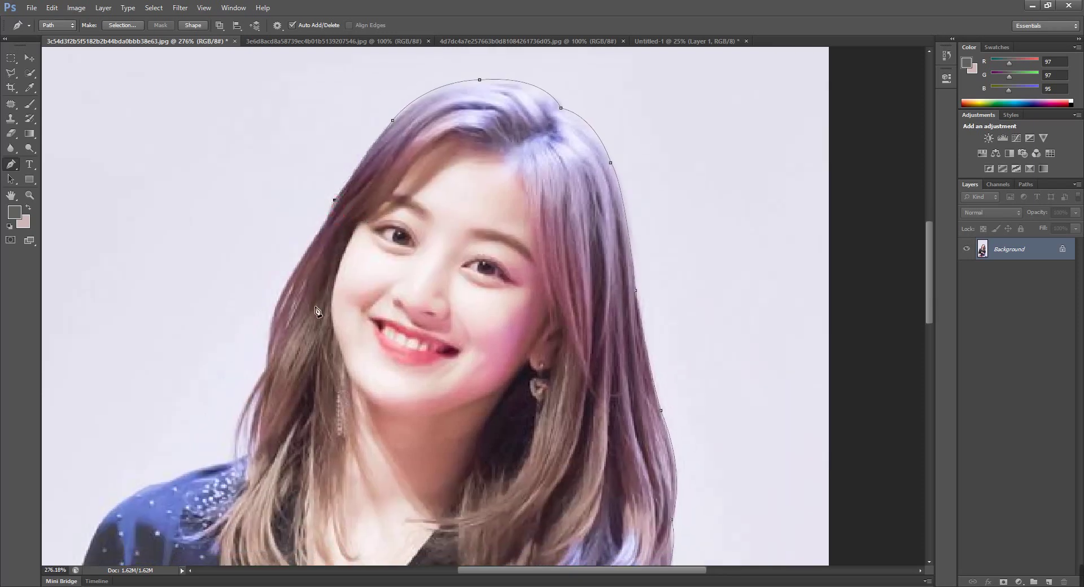
{"action": "left_click", "coordinate": [292, 269]}
{"action": "left_click_drag", "start_coordinate": [314, 311], "coordinate": [367, 198]}
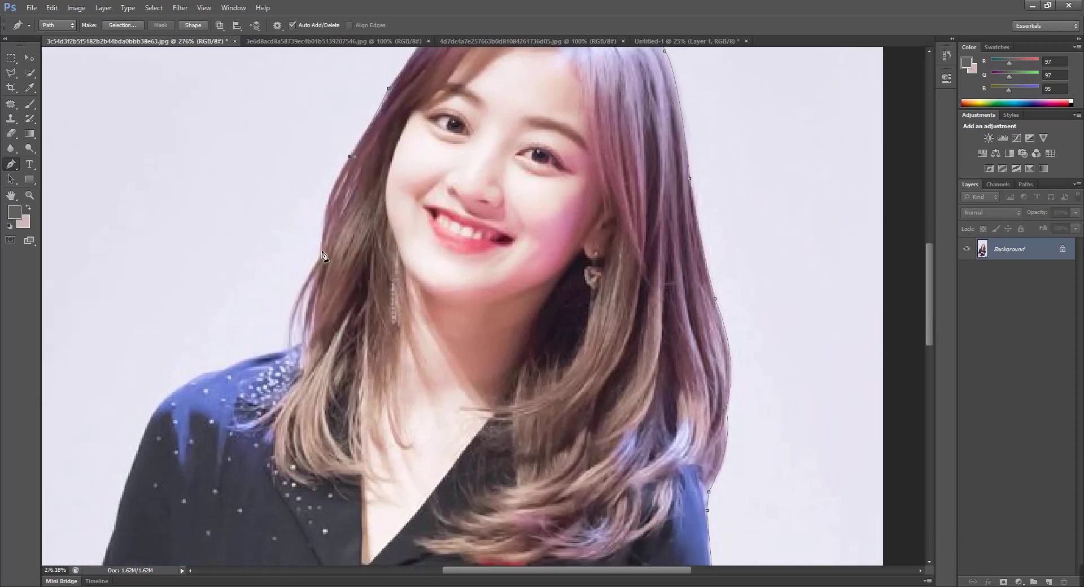
{"action": "left_click_drag", "start_coordinate": [322, 266], "coordinate": [316, 303]}
{"action": "left_click", "coordinate": [284, 347]}
{"action": "left_click_drag", "start_coordinate": [287, 370], "coordinate": [291, 382]}
{"action": "left_click", "coordinate": [284, 347], "text": "alt"}
- Carry the path across the left shoulder and down the outer arm
{"action": "left_click_drag", "start_coordinate": [227, 367], "coordinate": [396, 252]}
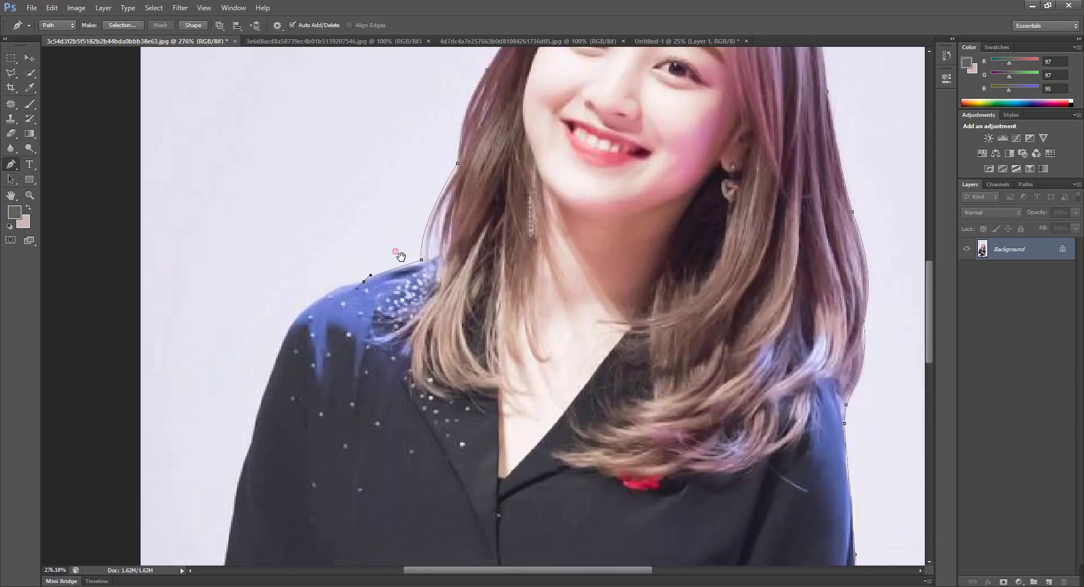
{"action": "left_click_drag", "start_coordinate": [297, 317], "coordinate": [253, 356]}
{"action": "left_click", "coordinate": [297, 317], "text": "alt"}
{"action": "left_click_drag", "start_coordinate": [333, 342], "coordinate": [362, 226]}
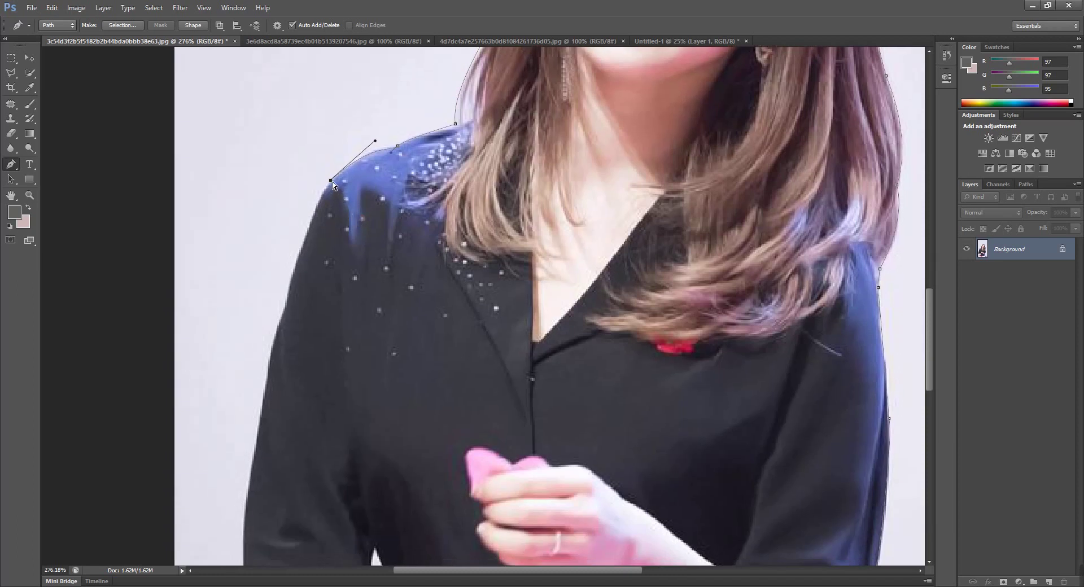
{"action": "left_click_drag", "start_coordinate": [333, 182], "coordinate": [334, 182]}
{"action": "left_click_drag", "start_coordinate": [287, 297], "coordinate": [281, 339]}
- Trace the path down the sleeve to the cuff and along the forearm
{"action": "left_click_drag", "start_coordinate": [270, 364], "coordinate": [263, 393]}
{"action": "left_click_drag", "start_coordinate": [319, 460], "coordinate": [341, 224]}
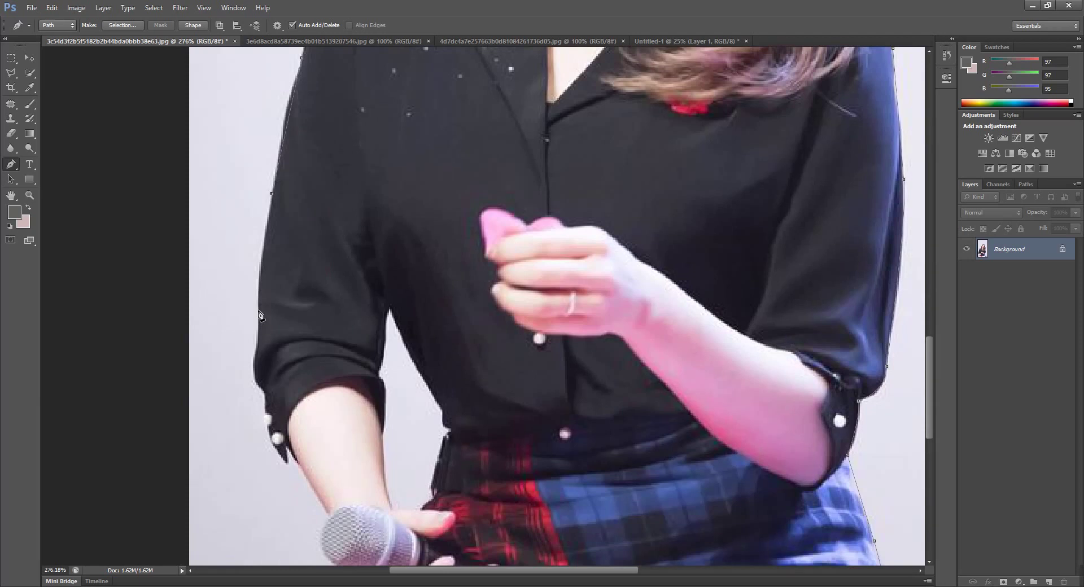
{"action": "left_click_drag", "start_coordinate": [256, 298], "coordinate": [262, 316]}
{"action": "left_click", "coordinate": [259, 348]}
{"action": "left_click_drag", "start_coordinate": [263, 390], "coordinate": [276, 414]}
{"action": "left_click", "coordinate": [264, 392], "text": "alt"}
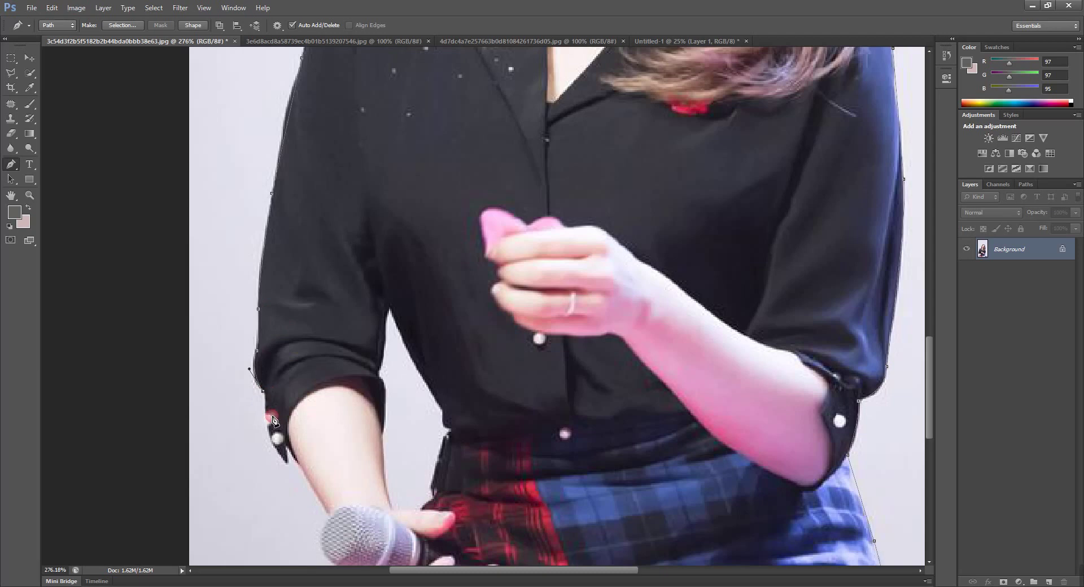
{"action": "left_click", "coordinate": [288, 463]}
{"action": "mouse_move", "coordinate": [309, 473]}
{"action": "left_mouse_down"}
{"action": "mouse_move", "coordinate": [299, 460]}
{"action": "mouse_move", "coordinate": [311, 472]}
{"action": "left_mouse_up"}
{"action": "left_click", "coordinate": [287, 464]}
- Continue past the microphone to the lap and close the path along the bottom edge
{"action": "left_click_drag", "start_coordinate": [341, 448], "coordinate": [329, 274]}
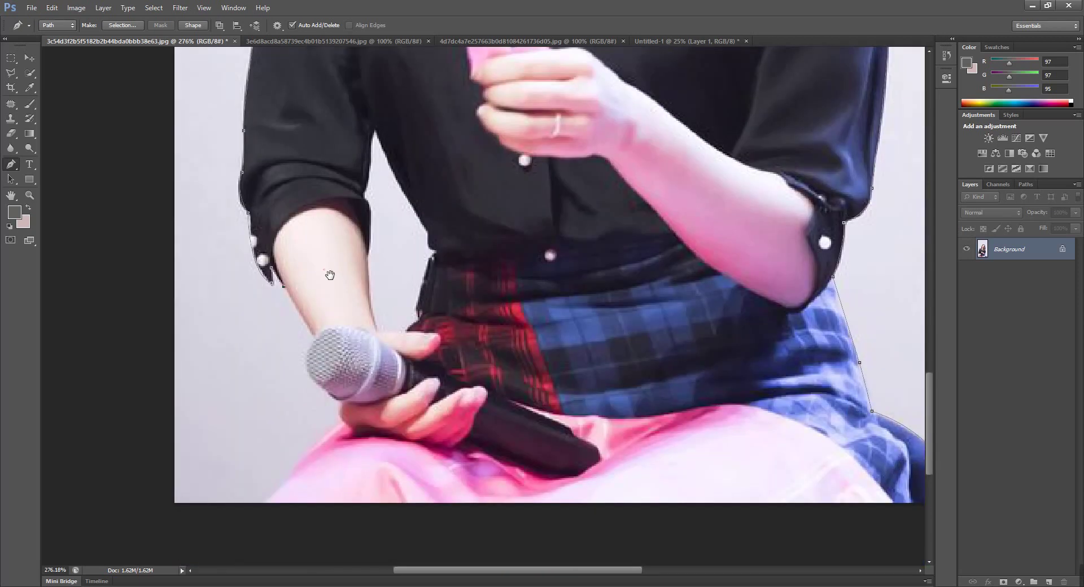
{"action": "left_click", "coordinate": [314, 338]}
{"action": "left_click", "coordinate": [334, 399]}
{"action": "left_click", "coordinate": [336, 400]}
{"action": "left_click", "coordinate": [340, 418]}
{"action": "left_click_drag", "start_coordinate": [287, 476], "coordinate": [284, 484]}
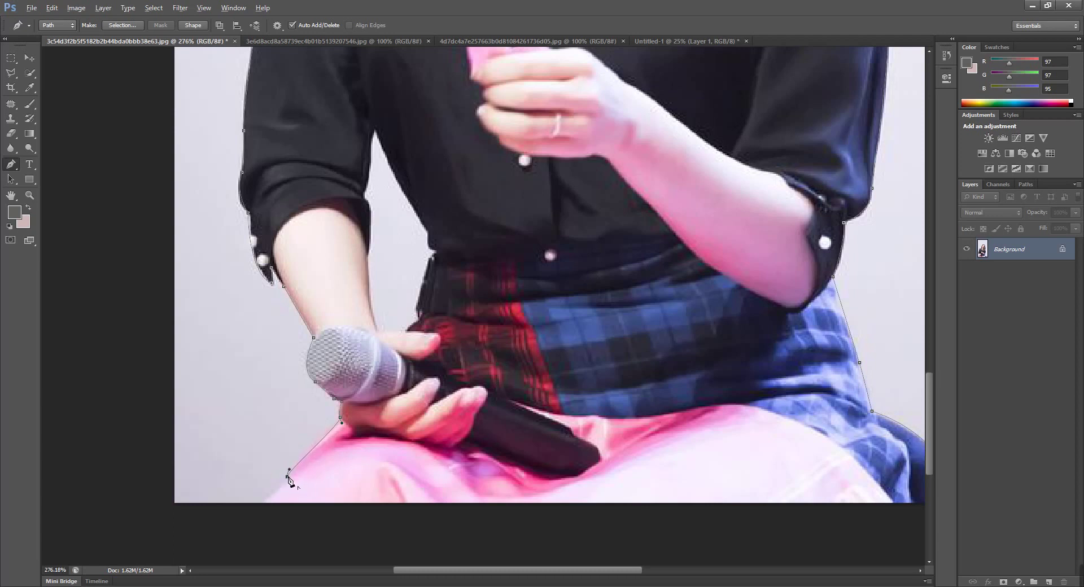
{"action": "left_click", "coordinate": [265, 503]}
{"action": "scroll", "coordinate": [524, 419], "scroll_direction": "down", "scroll_amount": 2}
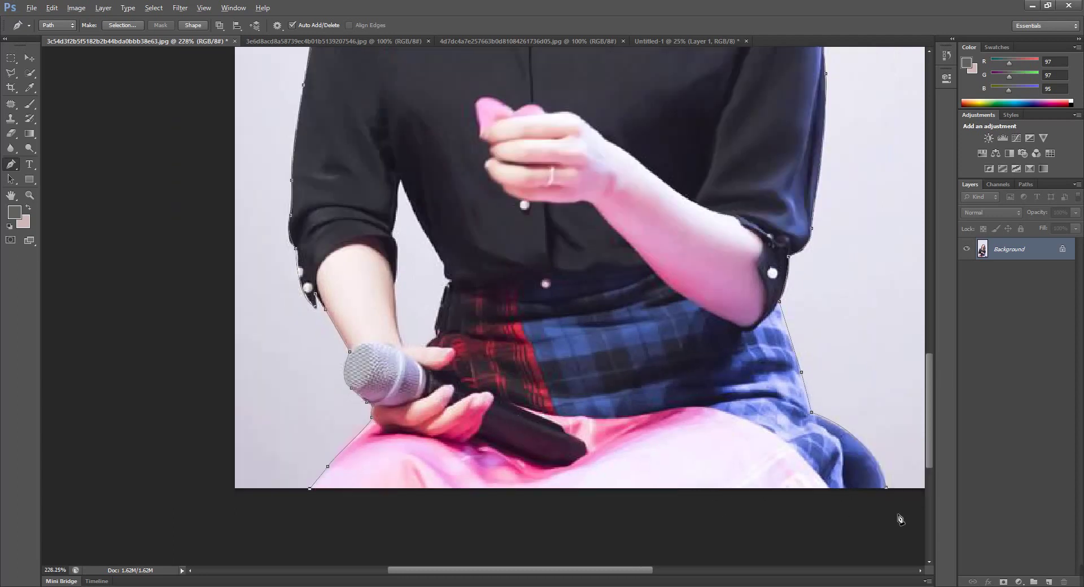
{"action": "left_click", "coordinate": [886, 488]}
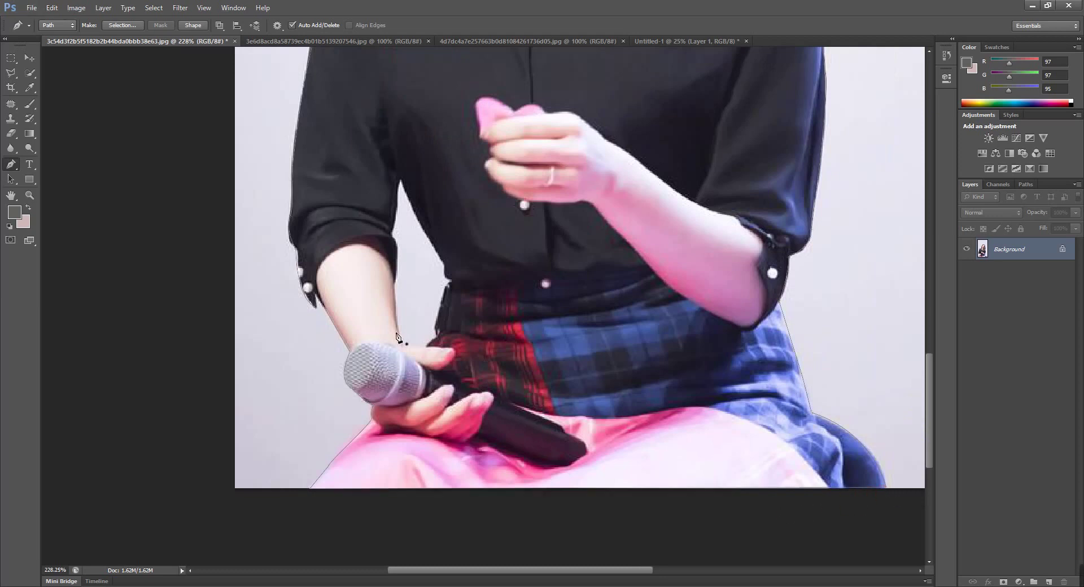
- Load the closed outline as an active selection with Ctrl+Enter
{"action": "scroll", "coordinate": [488, 319], "scroll_direction": "down", "scroll_amount": 1}
{"action": "scroll", "coordinate": [489, 319], "scroll_direction": "down", "scroll_amount": 1}
{"action": "scroll", "coordinate": [489, 319], "scroll_direction": "down", "scroll_amount": 1}
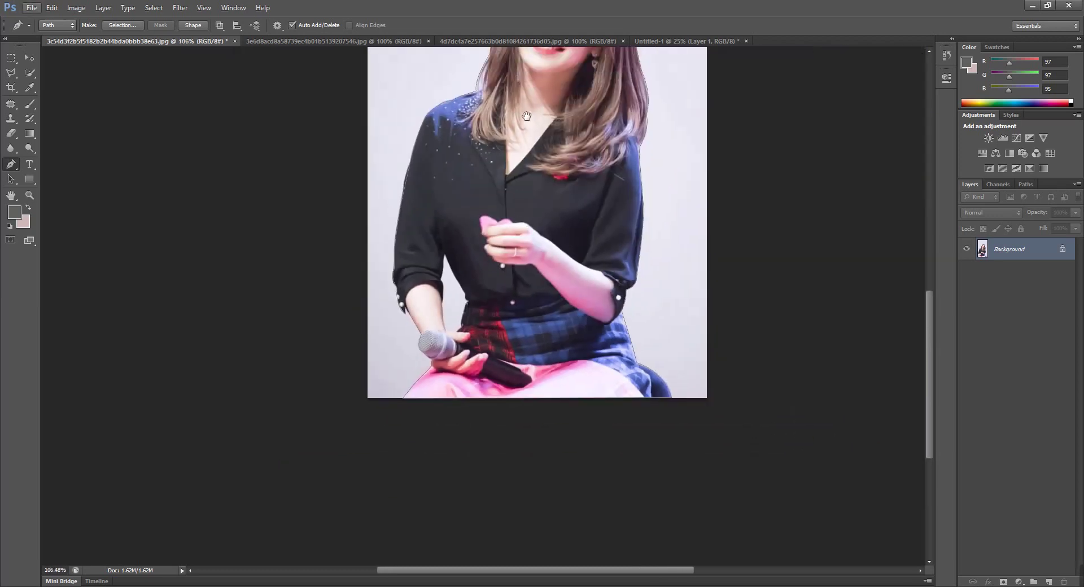
{"action": "left_click_drag", "start_coordinate": [526, 116], "coordinate": [514, 254]}
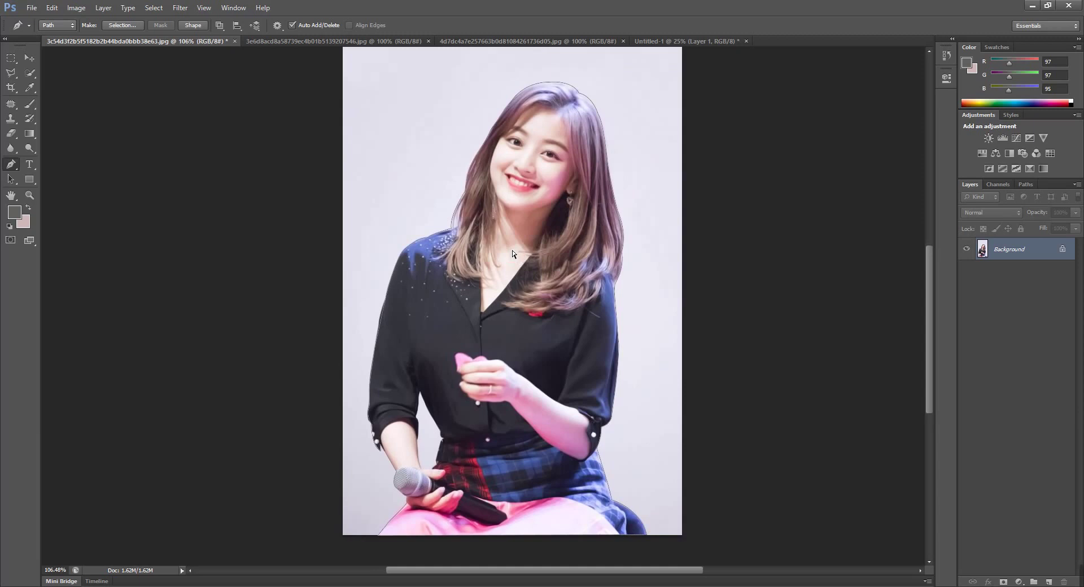
{"action": "key", "text": "ctrl+Return"}
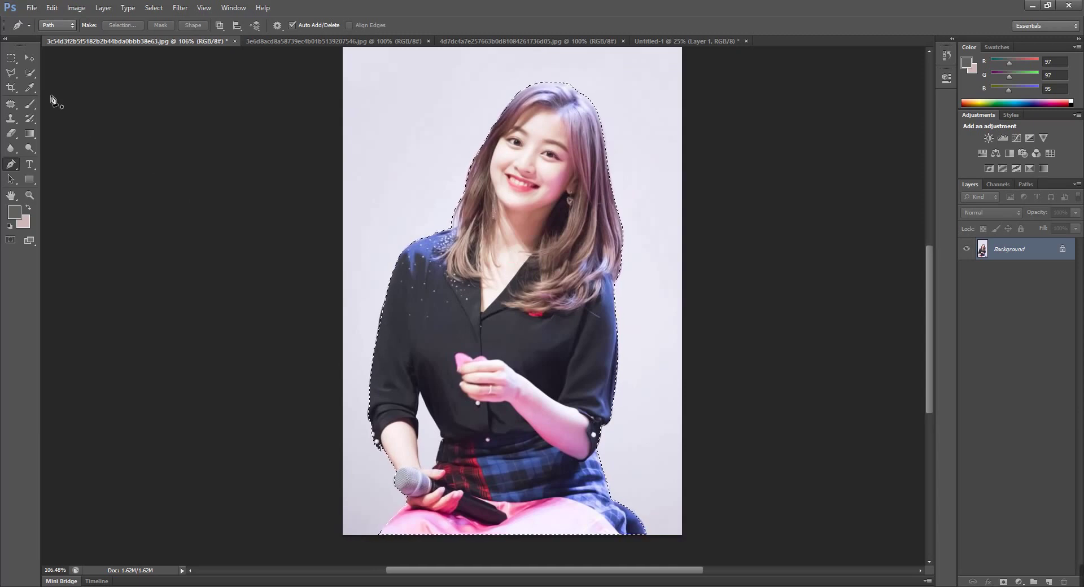
- Drag the seated woman's cut-out onto Untitled-1 as Layer 1, then show the blue-top photo
{"action": "left_click", "coordinate": [29, 58]}
{"action": "mouse_move", "coordinate": [551, 197]}
{"action": "left_mouse_down"}
{"action": "mouse_move", "coordinate": [717, 45]}
{"action": "mouse_move", "coordinate": [667, 342]}
{"action": "mouse_move", "coordinate": [678, 372]}
{"action": "left_mouse_up"}
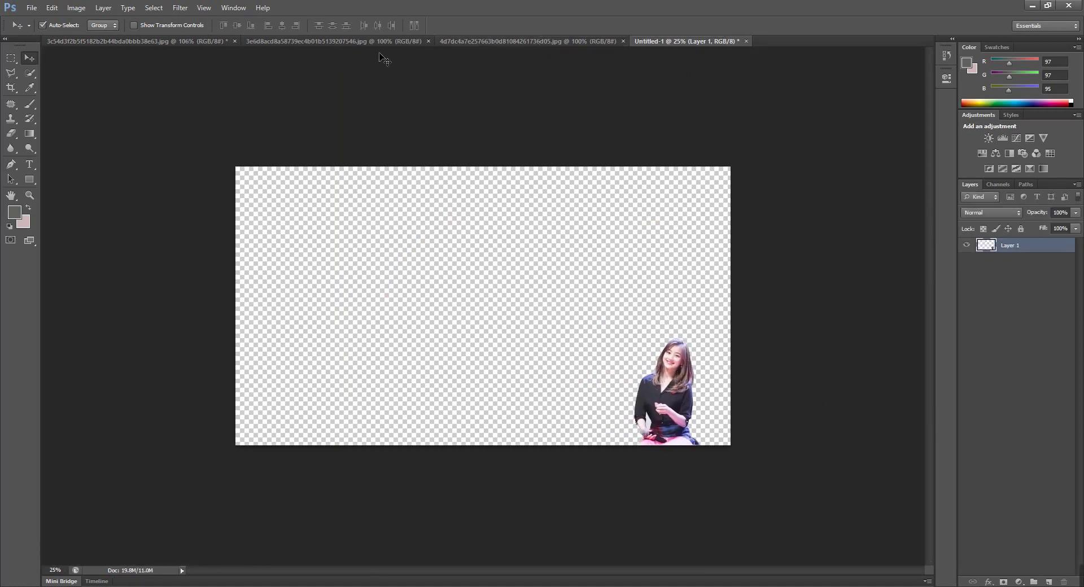
{"action": "left_click", "coordinate": [306, 41]}
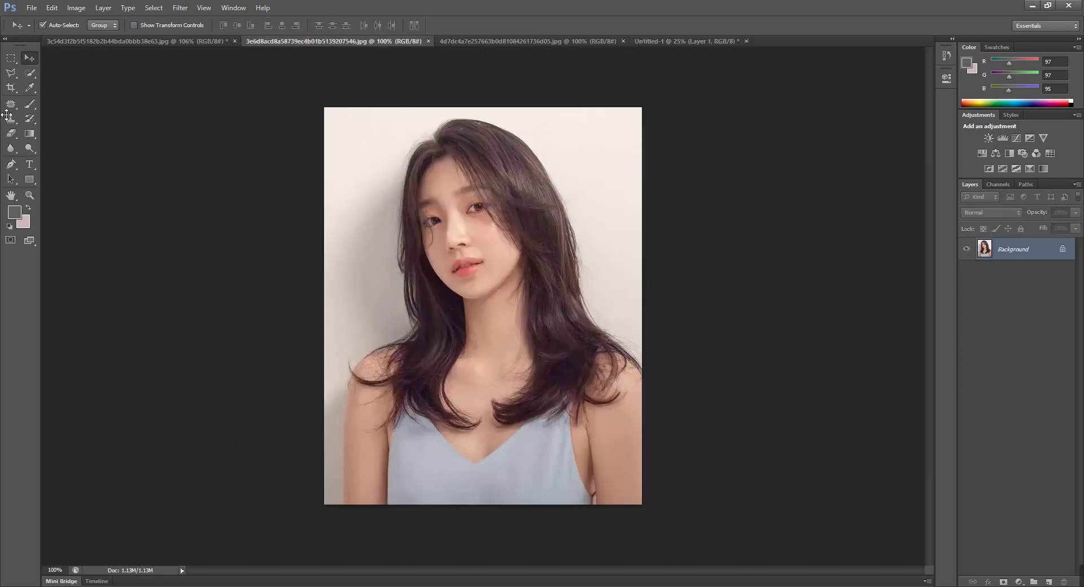
- Start a pen path at the hairline and curve it over the crown and the hair's right side
{"action": "left_click", "coordinate": [11, 165]}
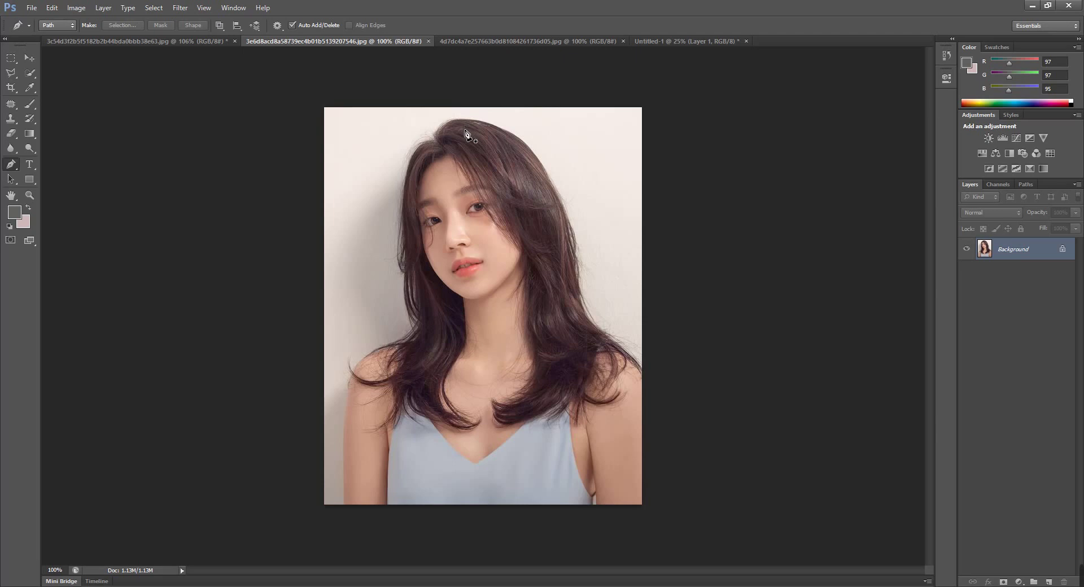
{"action": "key", "text": "super"}
{"action": "key", "text": "super"}
{"action": "key", "text": "ctrl+0"}
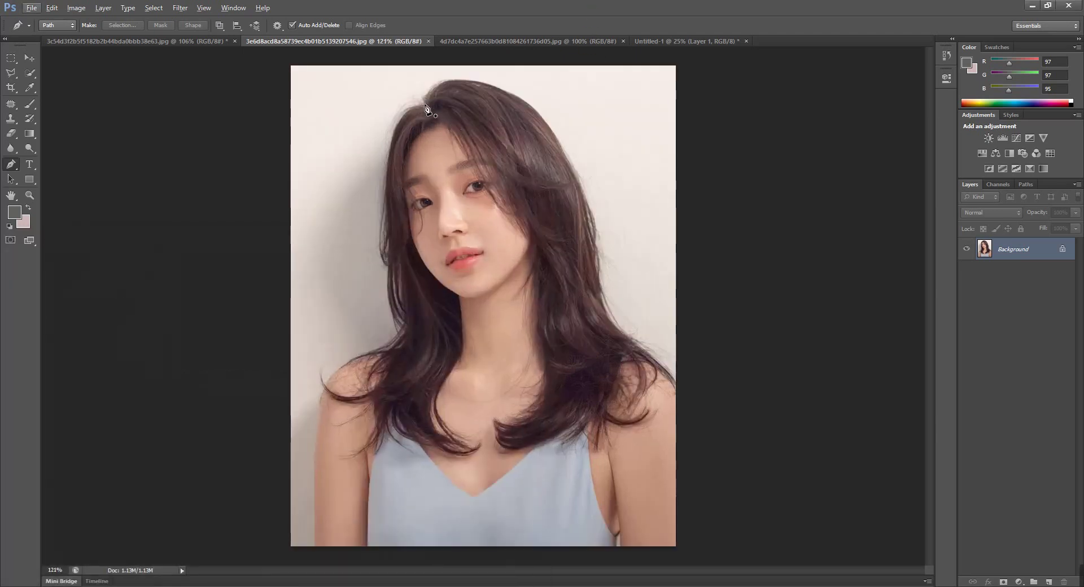
{"action": "left_click", "coordinate": [423, 101]}
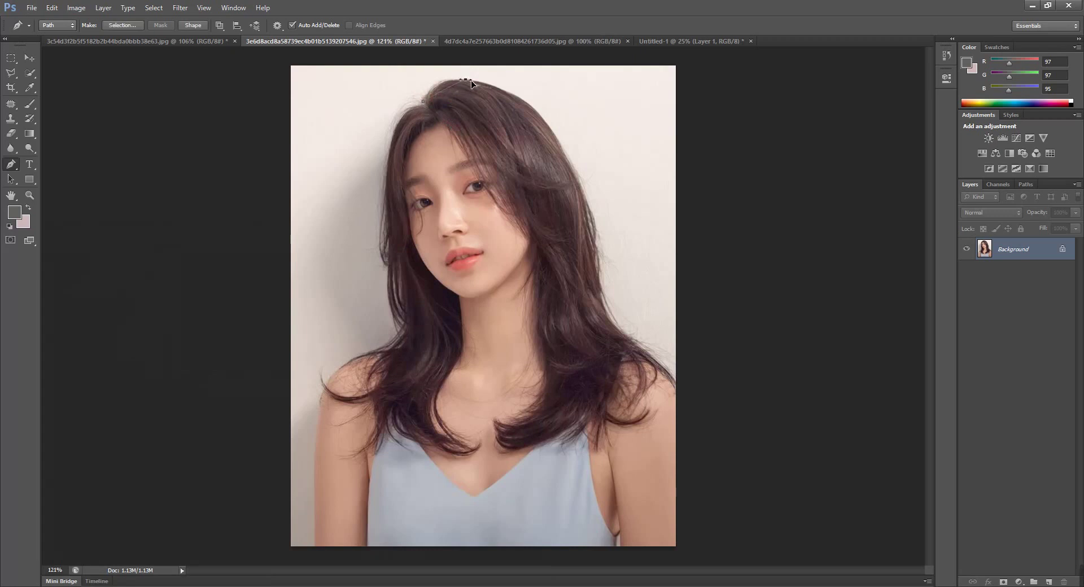
{"action": "left_click_drag", "start_coordinate": [471, 80], "coordinate": [504, 89]}
{"action": "left_click", "coordinate": [465, 79], "text": "alt"}
{"action": "left_click_drag", "start_coordinate": [537, 117], "coordinate": [559, 126]}
{"action": "left_click", "coordinate": [529, 104], "text": "alt"}
- Continue down the hair and right shoulder to the bottom-right corner and along the bottom edge
{"action": "left_click_drag", "start_coordinate": [575, 178], "coordinate": [580, 189]}
{"action": "left_click", "coordinate": [590, 208]}
{"action": "left_click_drag", "start_coordinate": [597, 262], "coordinate": [594, 268]}
{"action": "left_click", "coordinate": [596, 243], "text": "alt"}
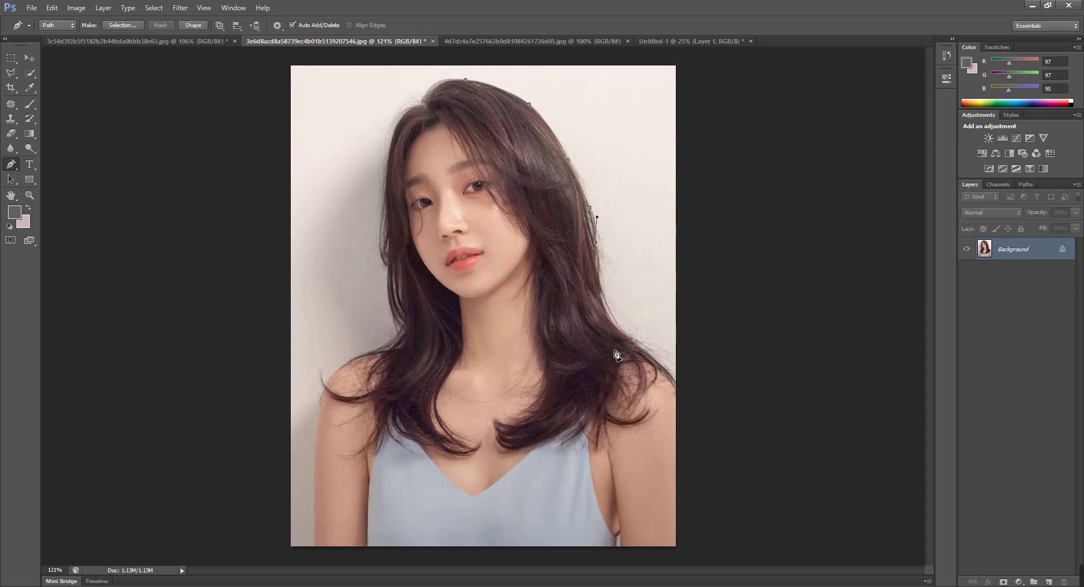
{"action": "left_click", "coordinate": [598, 276], "text": "alt"}
{"action": "left_click", "coordinate": [620, 326], "text": "alt"}
{"action": "left_click", "coordinate": [675, 377]}
{"action": "left_click", "coordinate": [676, 548]}
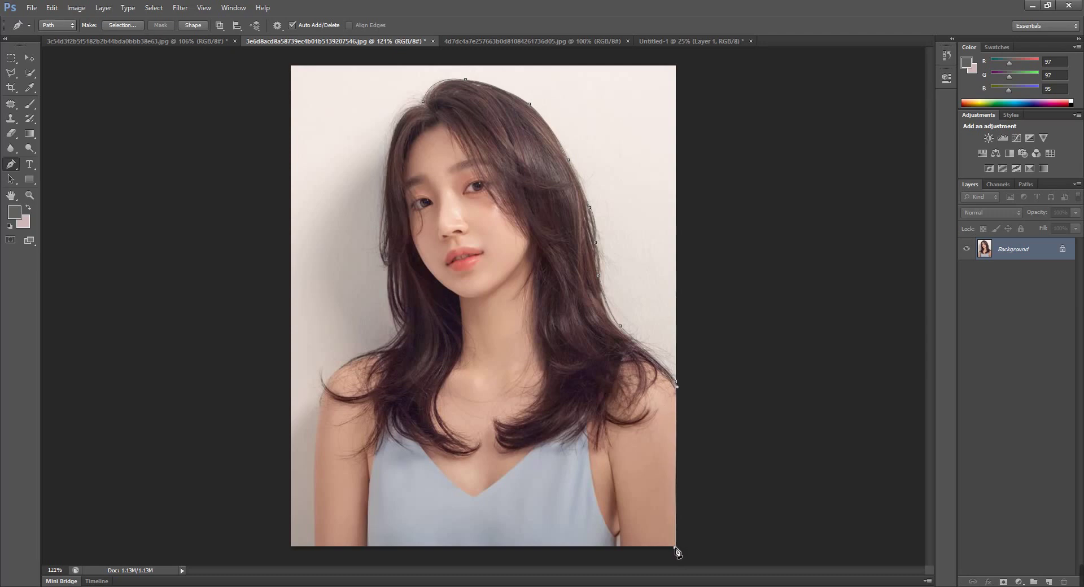
{"action": "left_click", "coordinate": [315, 546]}
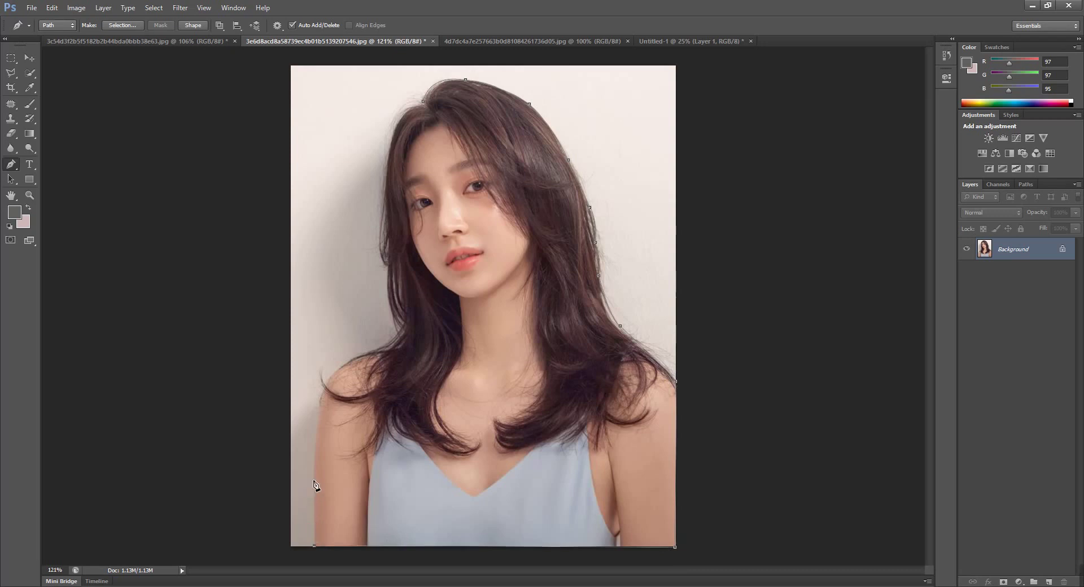
- Trace the path up the left edge, shoulder and left hair, closing it at the crown
{"action": "left_click", "coordinate": [314, 452]}
{"action": "left_click_drag", "start_coordinate": [366, 354], "coordinate": [410, 341]}
{"action": "left_click_drag", "start_coordinate": [410, 341], "coordinate": [367, 355]}
{"action": "scroll", "coordinate": [407, 308], "scroll_direction": "up", "scroll_amount": 2}
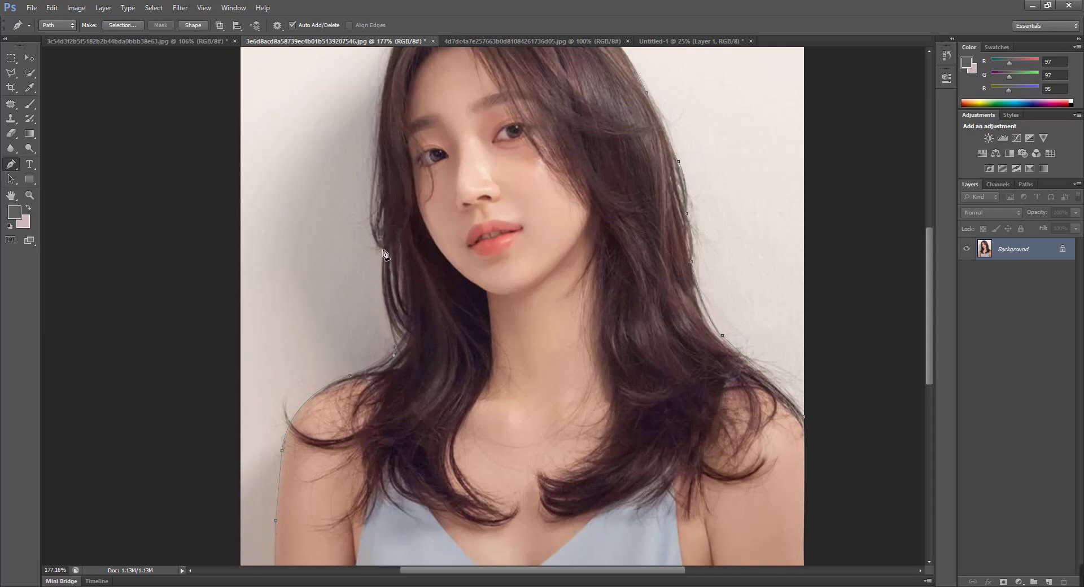
{"action": "left_click_drag", "start_coordinate": [384, 248], "coordinate": [389, 214]}
{"action": "left_click", "coordinate": [384, 248], "text": "alt"}
{"action": "left_click_drag", "start_coordinate": [377, 164], "coordinate": [370, 157]}
{"action": "scroll", "coordinate": [371, 207], "scroll_direction": "up", "scroll_amount": 5}
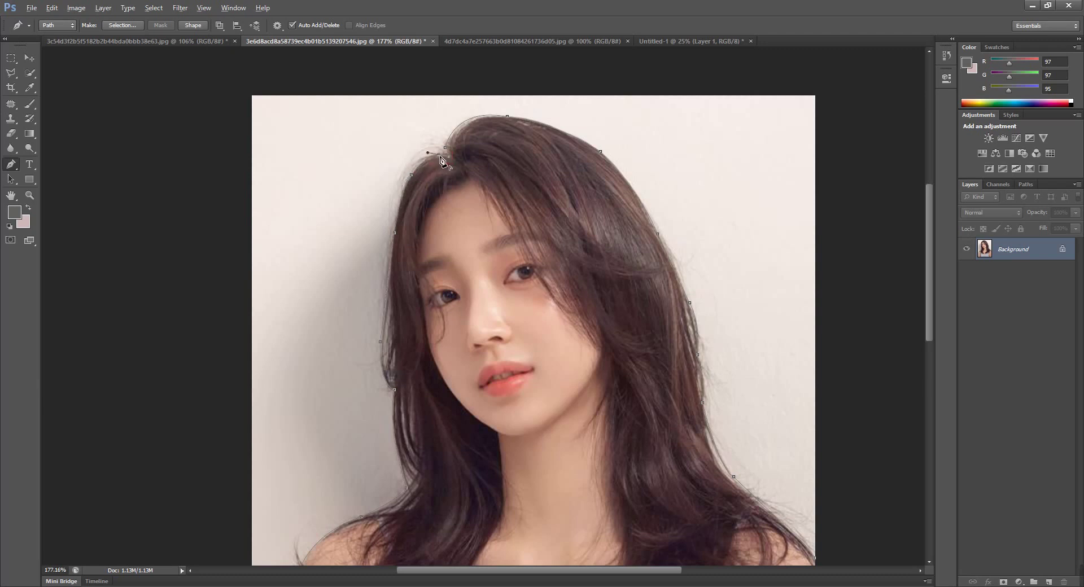
{"action": "left_click_drag", "start_coordinate": [445, 156], "coordinate": [447, 153]}
{"action": "scroll", "coordinate": [419, 203], "scroll_direction": "down", "scroll_amount": 5}
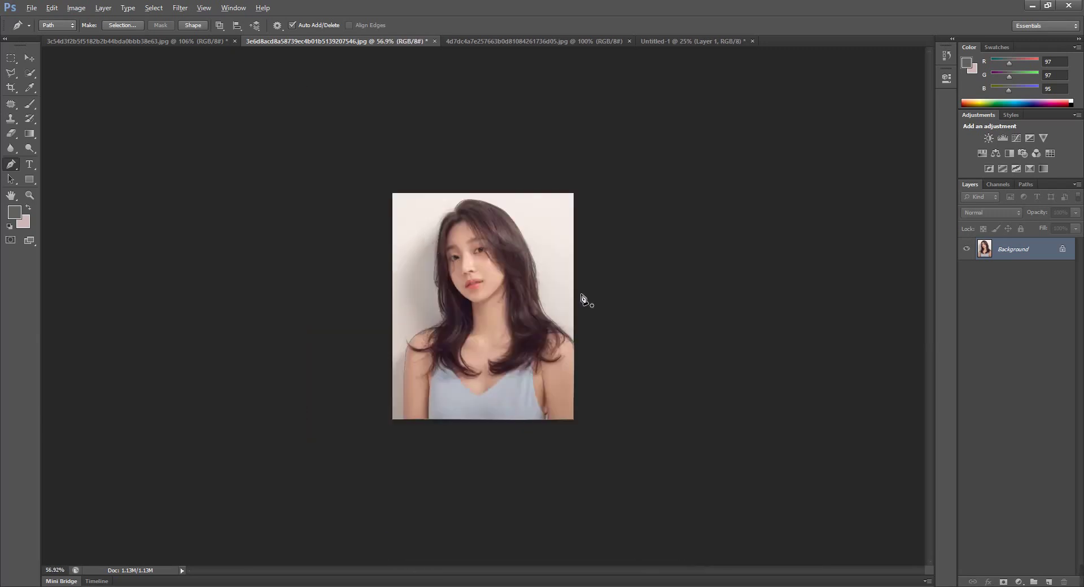
- Copy the blue-top woman's cut-out into Untitled-1 as Layer 2, beside the seated woman at the bottom
{"action": "key", "text": "ctrl+Return"}
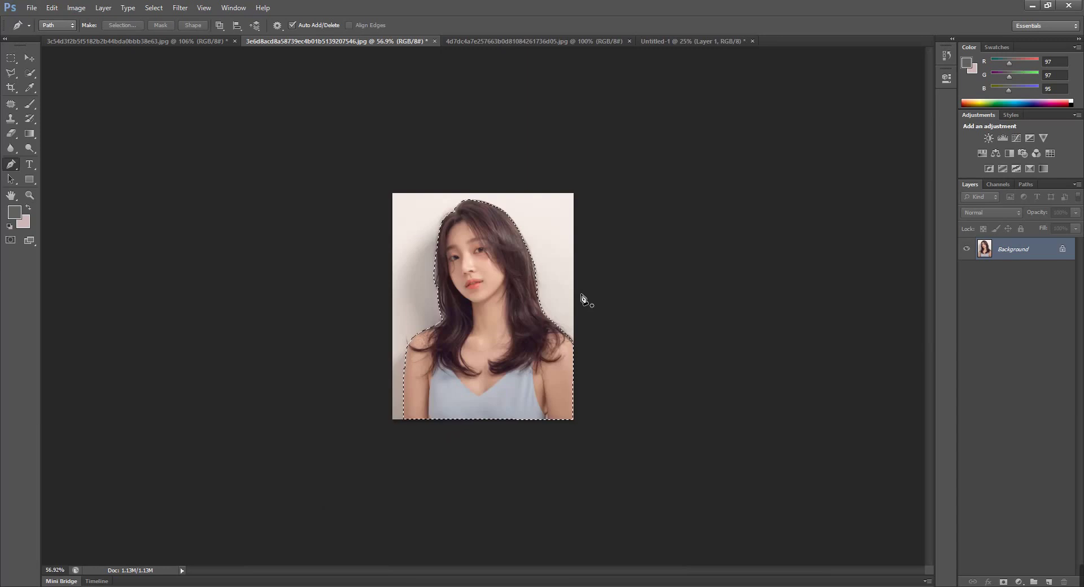
{"action": "left_click", "coordinate": [32, 61]}
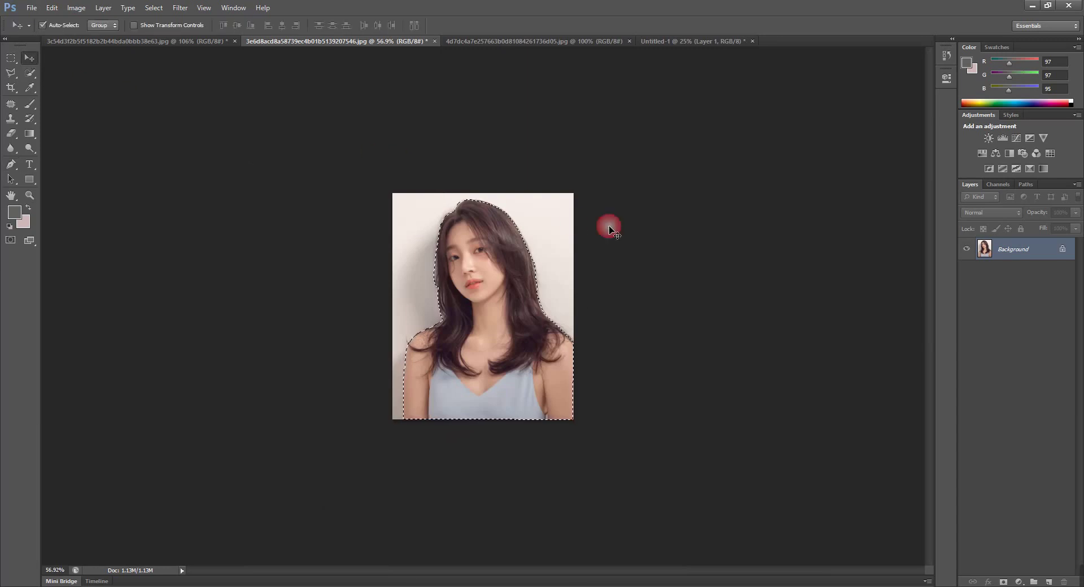
{"action": "mouse_move", "coordinate": [485, 257]}
{"action": "left_mouse_down"}
{"action": "mouse_move", "coordinate": [532, 281]}
{"action": "mouse_move", "coordinate": [531, 346]}
{"action": "left_mouse_up"}
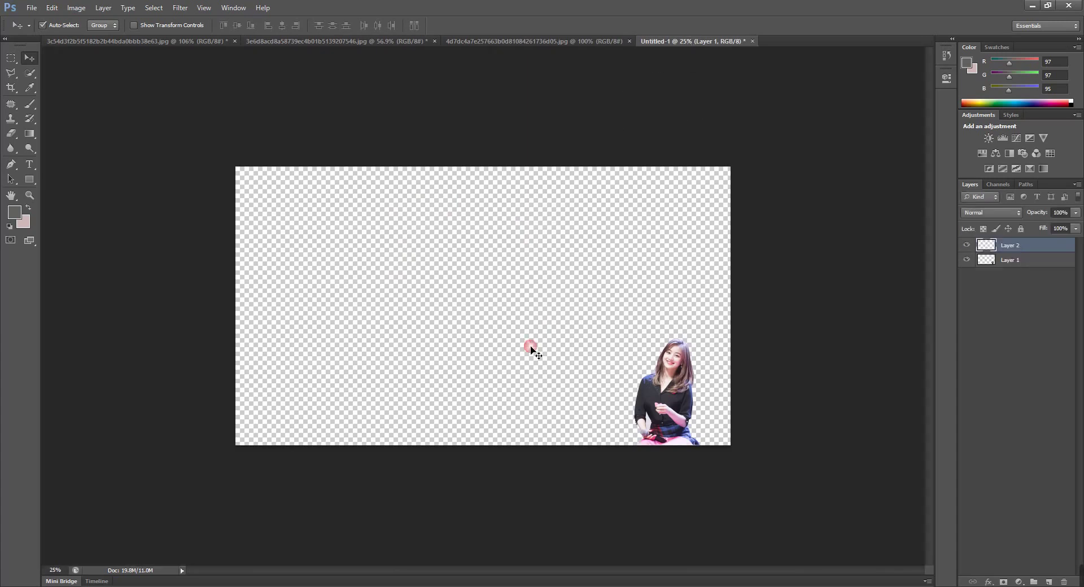
{"action": "scroll", "coordinate": [562, 381], "scroll_direction": "up", "scroll_amount": 5}
{"action": "scroll", "coordinate": [557, 380], "scroll_direction": "up", "scroll_amount": 2}
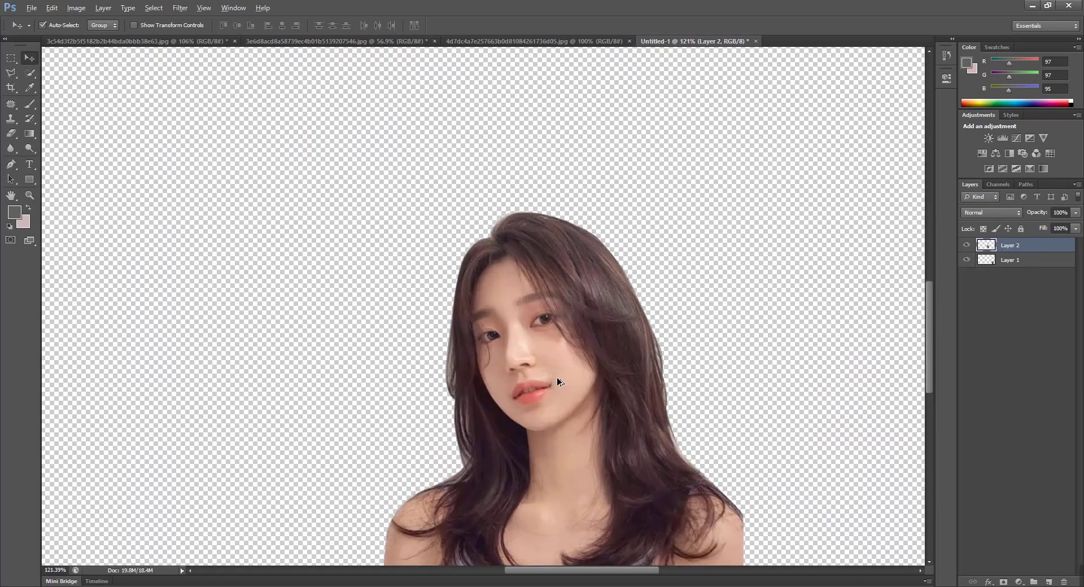
{"action": "scroll", "coordinate": [558, 380], "scroll_direction": "down", "scroll_amount": 3}
{"action": "scroll", "coordinate": [523, 363], "scroll_direction": "down", "scroll_amount": 3}
{"action": "scroll", "coordinate": [523, 364], "scroll_direction": "down", "scroll_amount": 1}
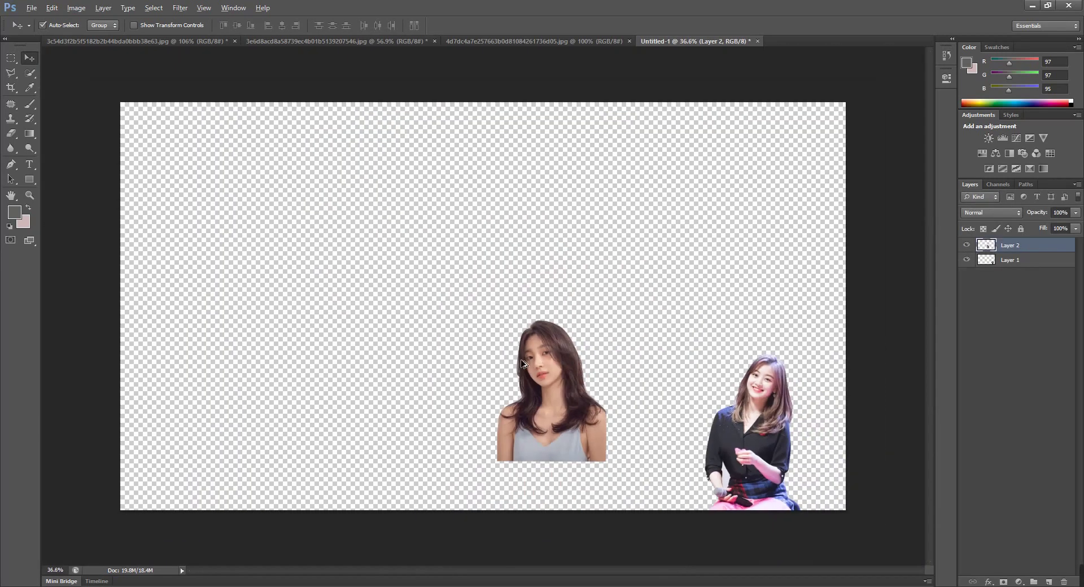
{"action": "left_click_drag", "start_coordinate": [561, 376], "coordinate": [625, 421]}
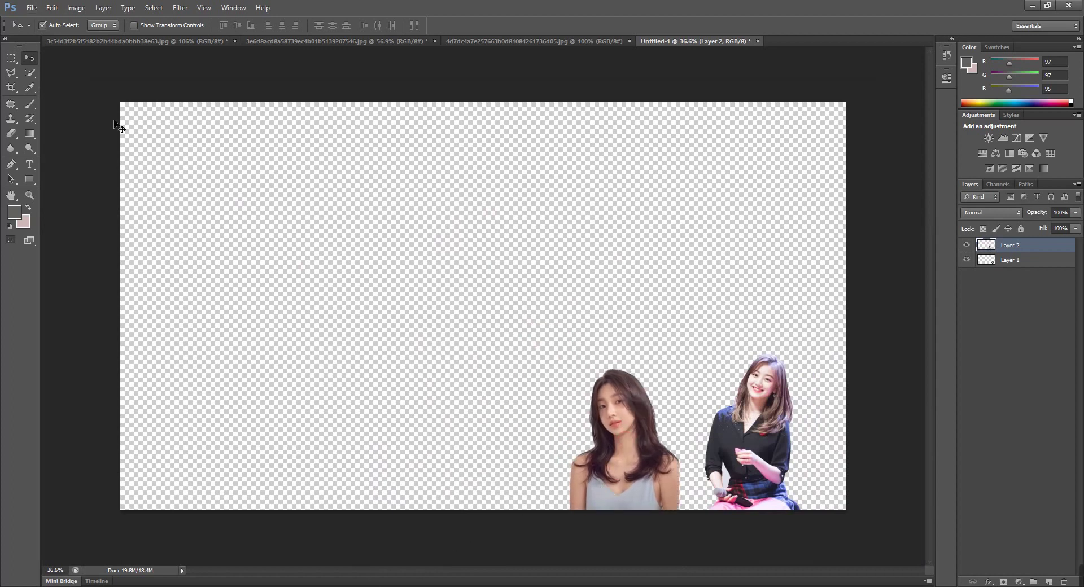
{"action": "left_click", "coordinate": [533, 42]}
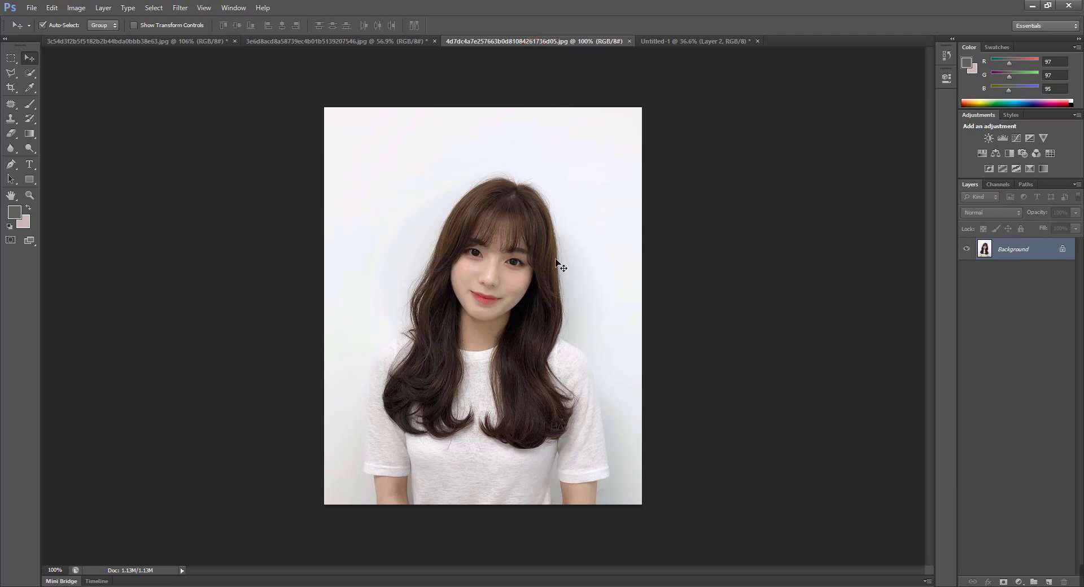
- Zoom in and trace a Pen path from the hair top down her right hair edge to the shoulder
{"action": "key", "text": "ctrl+plus"}
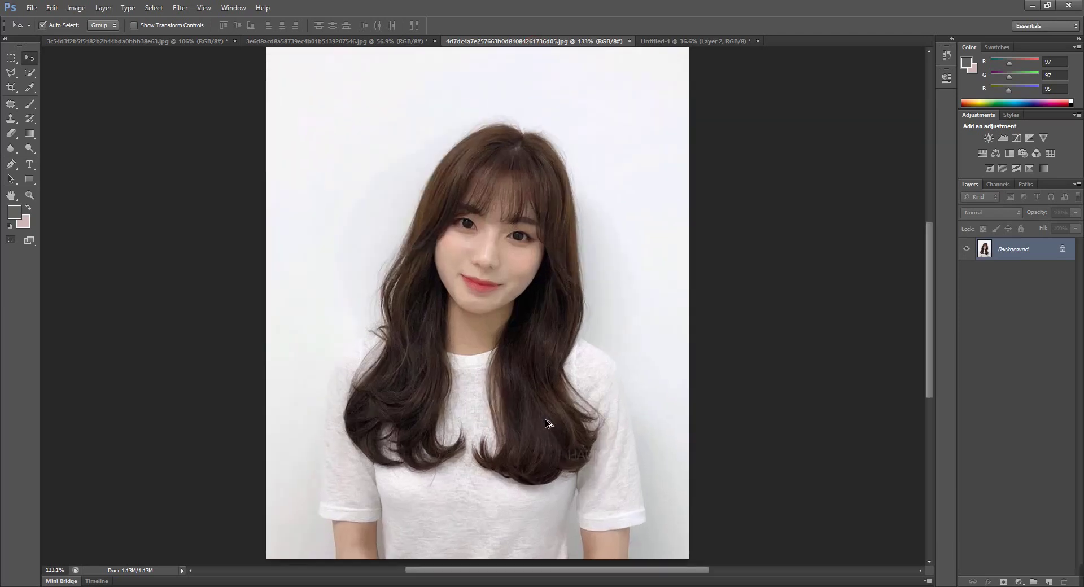
{"action": "scroll", "coordinate": [517, 305], "scroll_direction": "down", "scroll_amount": 1}
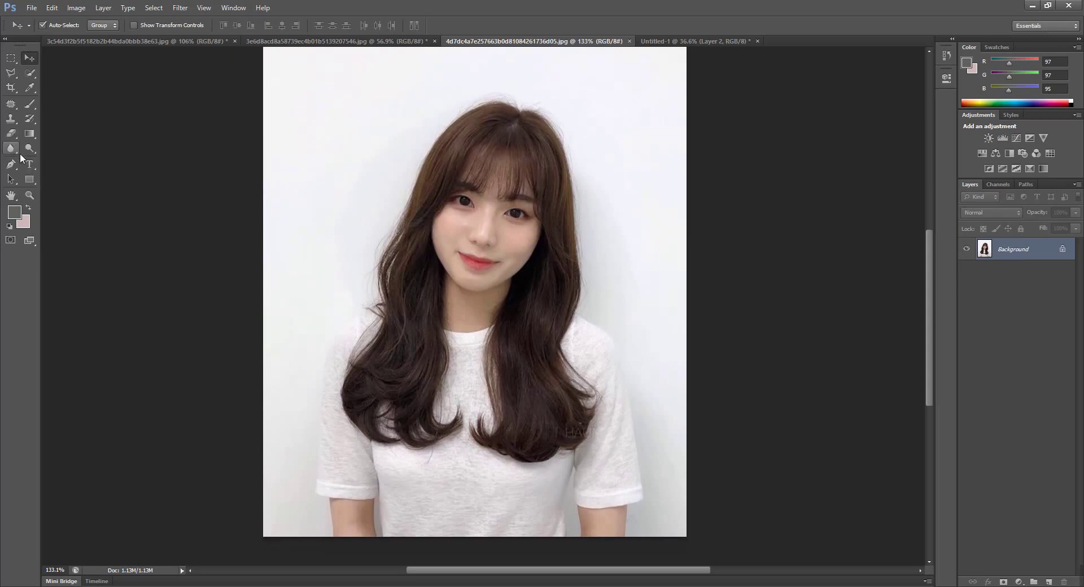
{"action": "left_click", "coordinate": [11, 164]}
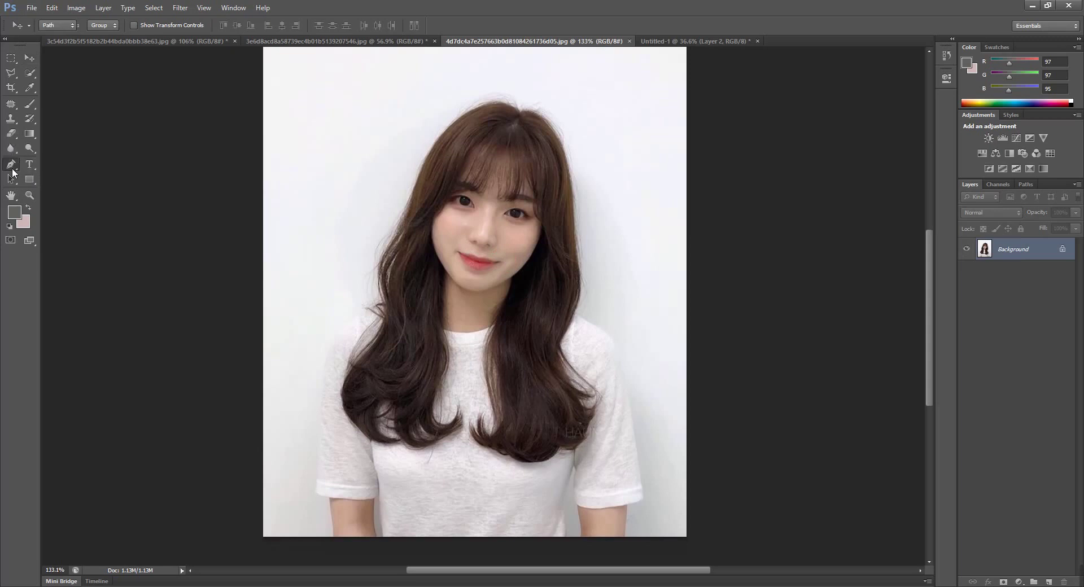
{"action": "left_click", "coordinate": [521, 112]}
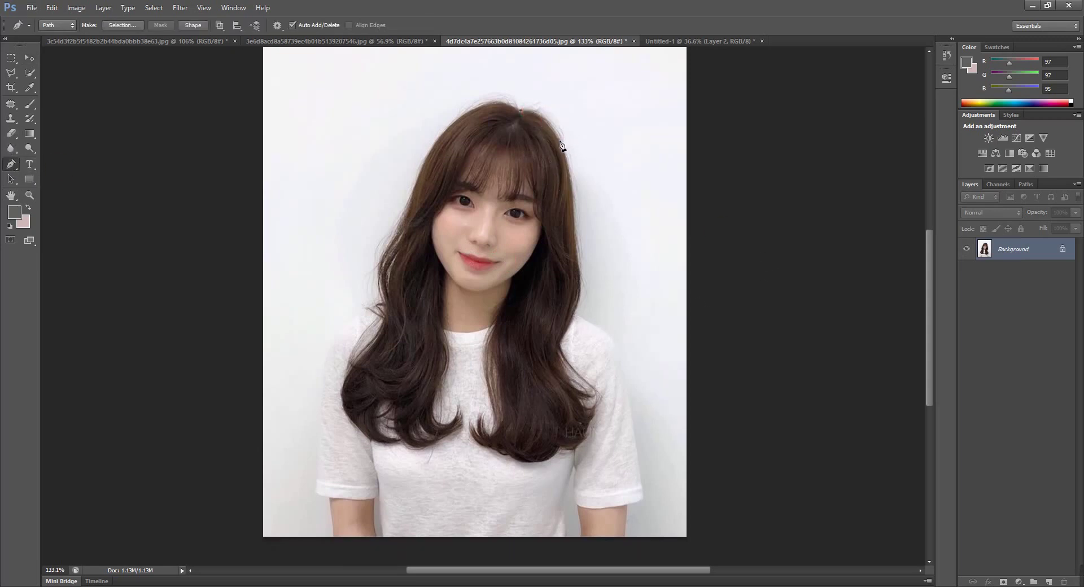
{"action": "left_click_drag", "start_coordinate": [562, 140], "coordinate": [578, 179]}
{"action": "left_click", "coordinate": [562, 140], "text": "alt"}
{"action": "left_click_drag", "start_coordinate": [577, 233], "coordinate": [577, 244]}
{"action": "left_click", "coordinate": [577, 236], "text": "alt"}
{"action": "left_click", "coordinate": [581, 293], "text": "alt"}
{"action": "left_click", "coordinate": [577, 311]}
{"action": "left_click", "coordinate": [599, 329]}
{"action": "left_click_drag", "start_coordinate": [623, 367], "coordinate": [633, 406]}
{"action": "left_click", "coordinate": [623, 367], "text": "alt"}
- Continue the path down the right sleeve and along the inner edge of the arm
{"action": "left_click_drag", "start_coordinate": [636, 388], "coordinate": [623, 249]}
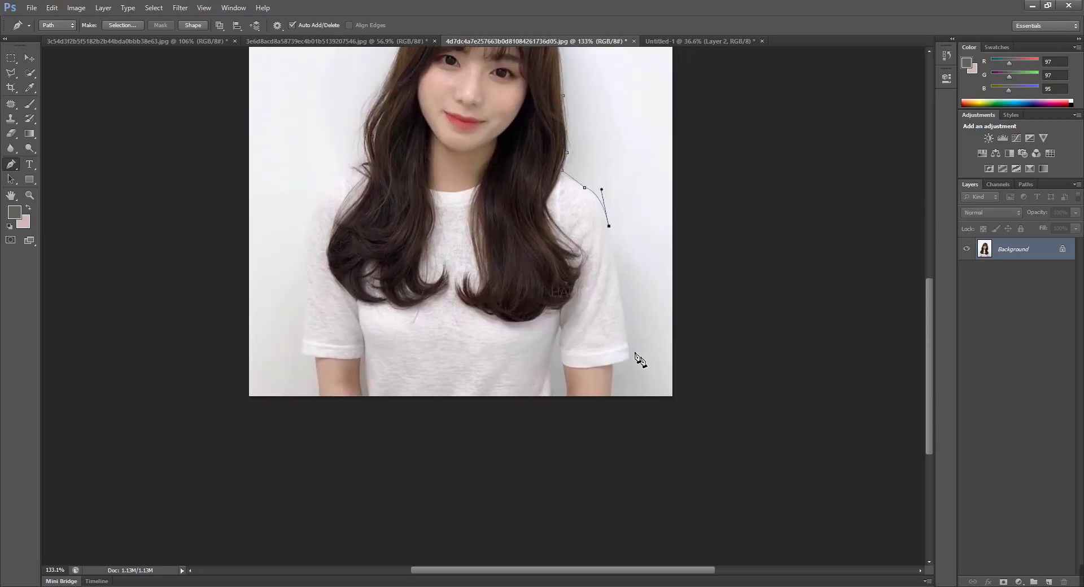
{"action": "left_click", "coordinate": [627, 335]}
{"action": "left_click", "coordinate": [629, 357]}
{"action": "left_click", "coordinate": [614, 362]}
{"action": "left_click", "coordinate": [612, 363]}
{"action": "left_click", "coordinate": [594, 400]}
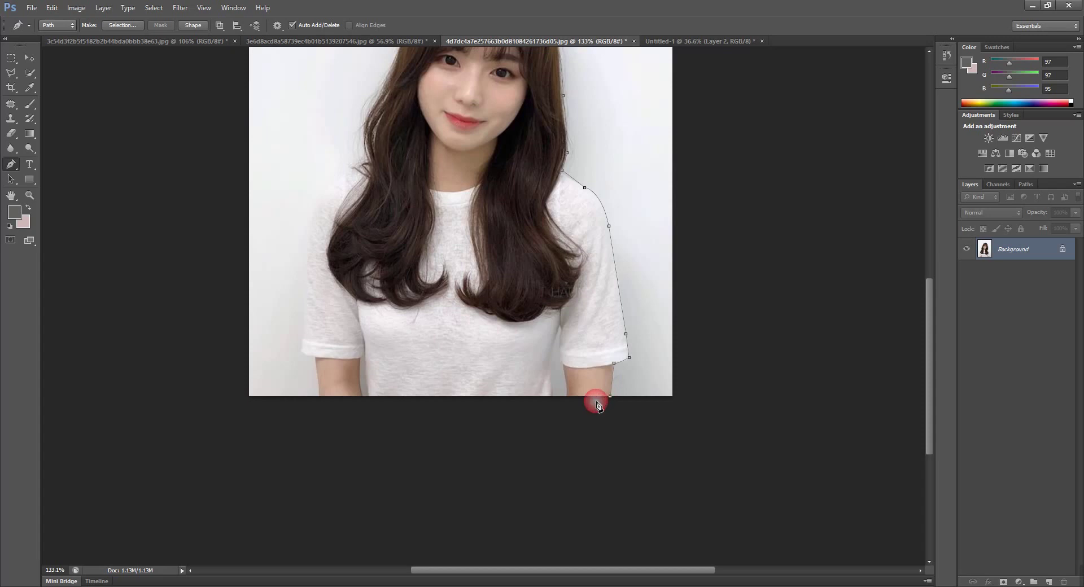
{"action": "left_click", "coordinate": [568, 397]}
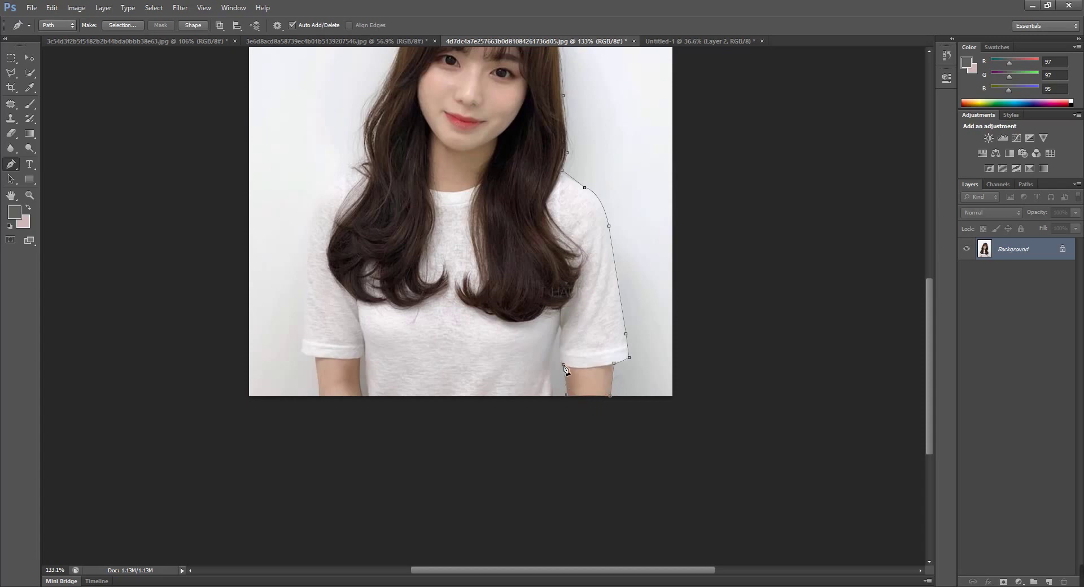
{"action": "left_click", "coordinate": [562, 328]}
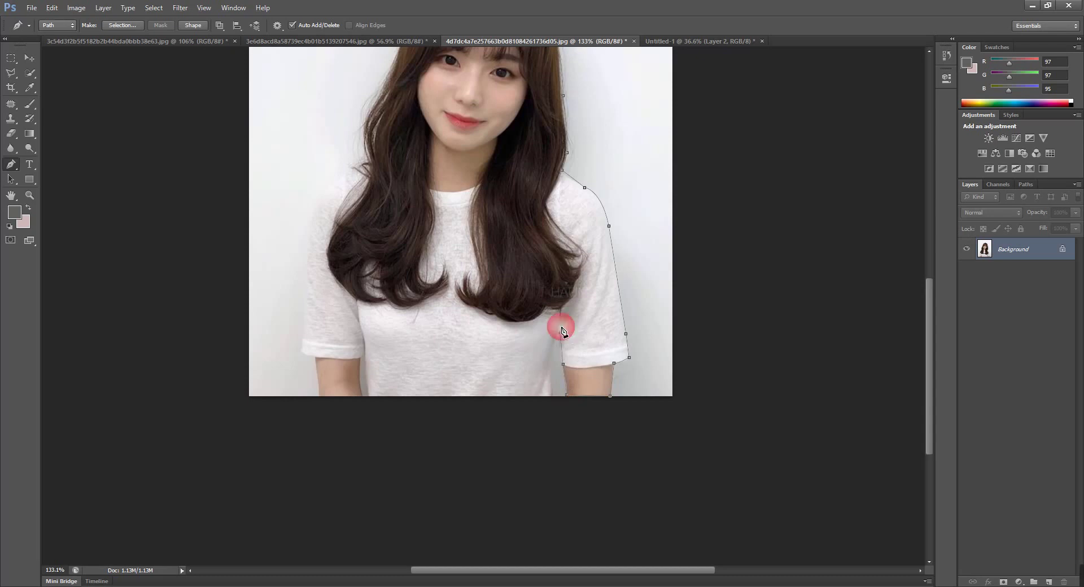
{"action": "left_click", "coordinate": [551, 364]}
- Run the path along the photo's bottom edge and up the left arm and sleeve
{"action": "left_click", "coordinate": [369, 397]}
{"action": "left_click", "coordinate": [363, 357]}
{"action": "left_click", "coordinate": [319, 398]}
{"action": "left_click", "coordinate": [311, 356]}
{"action": "left_click", "coordinate": [301, 352]}
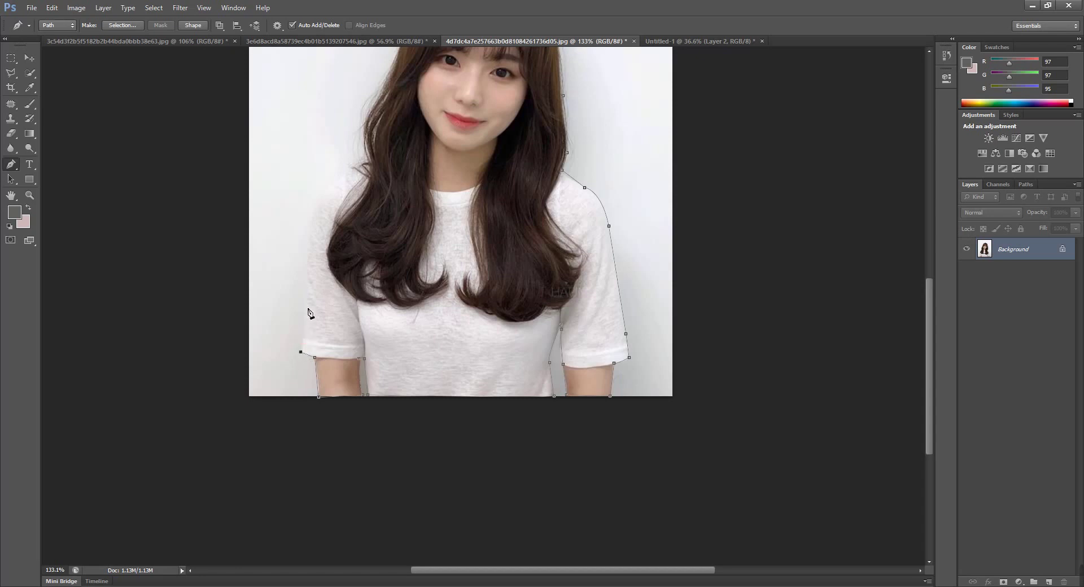
{"action": "left_click", "coordinate": [307, 246]}
- Extend the path up the left shoulder and along the left edge of the hair
{"action": "scroll", "coordinate": [308, 247], "scroll_direction": "up", "scroll_amount": 3}
{"action": "left_click_drag", "start_coordinate": [332, 344], "coordinate": [355, 323]}
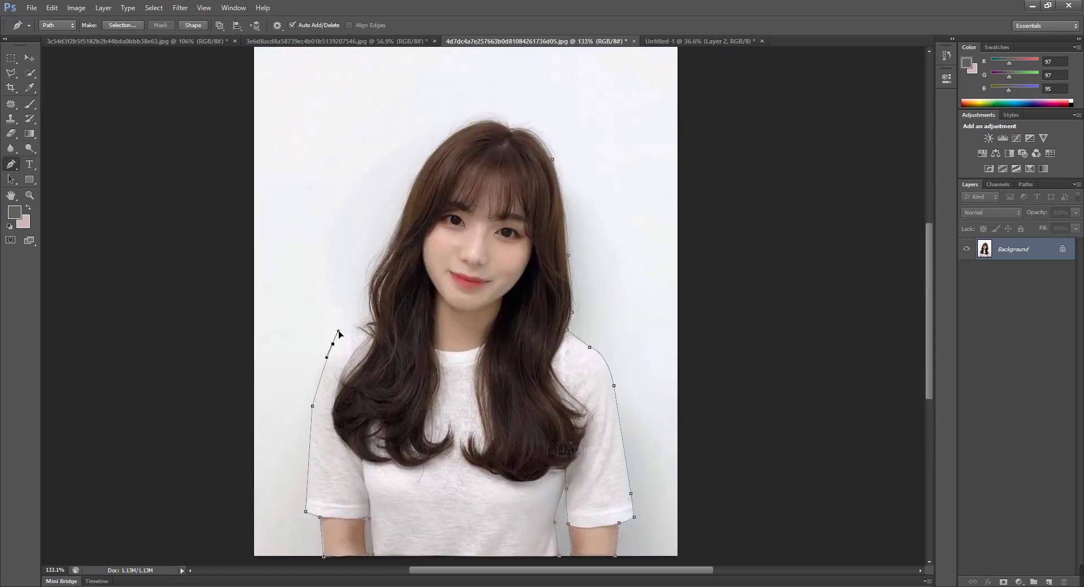
{"action": "left_click", "coordinate": [332, 344], "text": "alt"}
{"action": "left_click", "coordinate": [369, 317]}
{"action": "left_click_drag", "start_coordinate": [378, 316], "coordinate": [387, 311]}
{"action": "left_click", "coordinate": [376, 319], "text": "alt"}
{"action": "left_click_drag", "start_coordinate": [377, 266], "coordinate": [379, 276]}
{"action": "left_click", "coordinate": [377, 267], "text": "alt"}
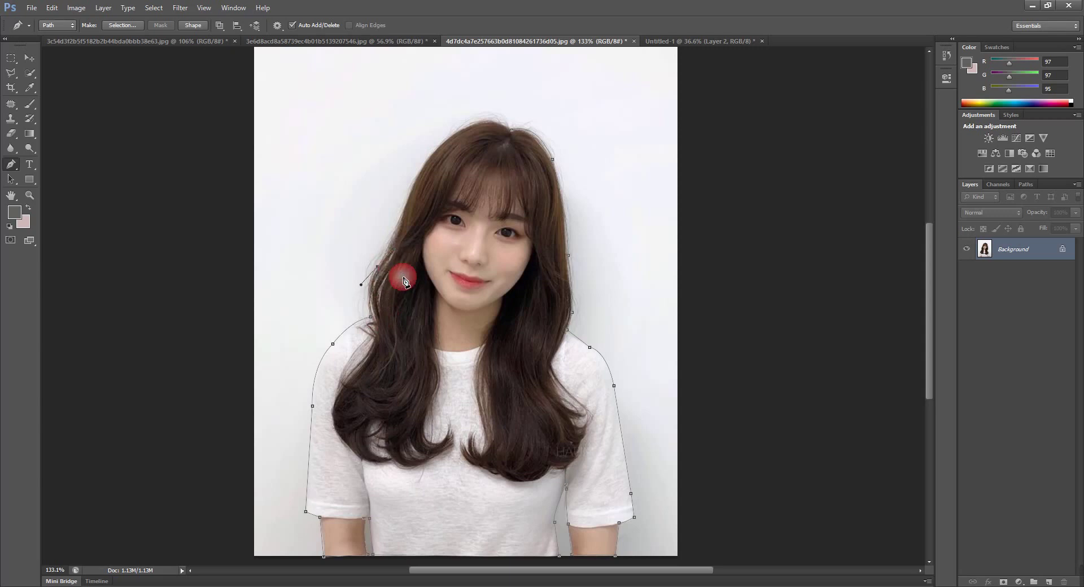
{"action": "left_click", "coordinate": [406, 203]}
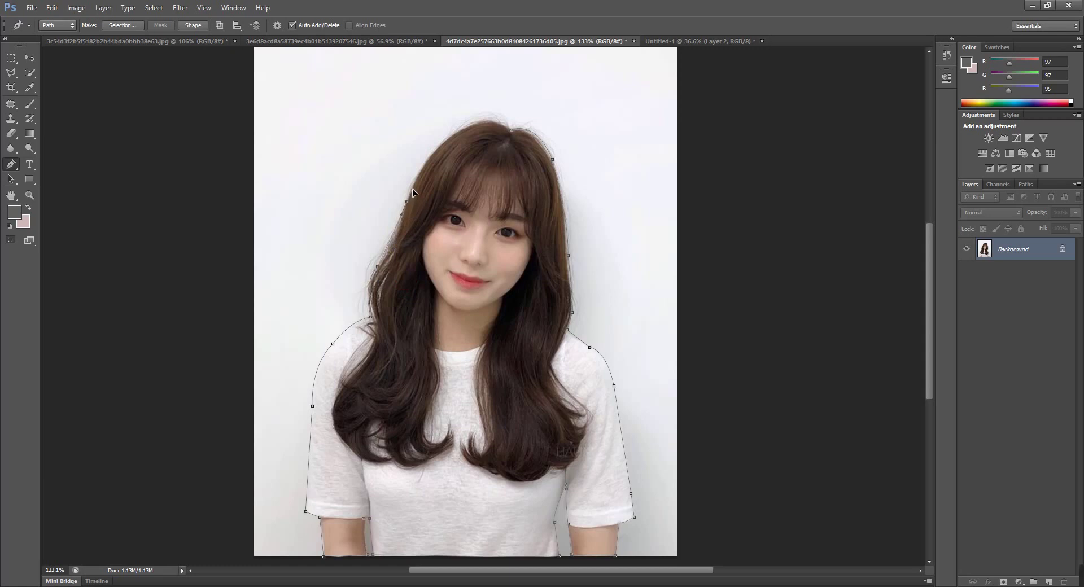
- Carry the path over the top of the head and close it at the starting anchor
{"action": "mouse_move", "coordinate": [460, 180]}
{"action": "left_mouse_down"}
{"action": "mouse_move", "coordinate": [456, 305]}
{"action": "mouse_move", "coordinate": [421, 283]}
{"action": "left_mouse_up"}
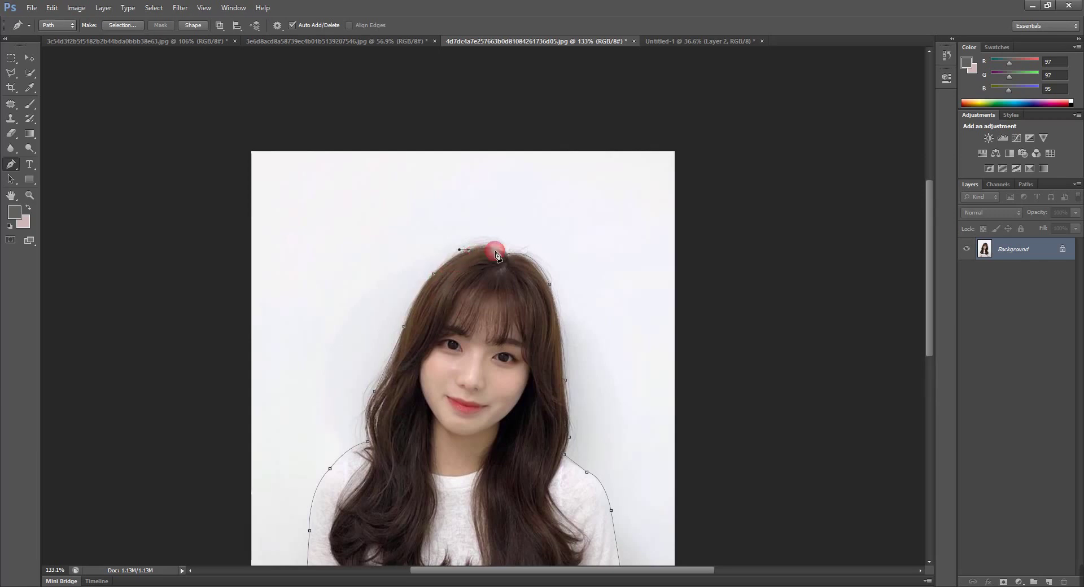
{"action": "left_click_drag", "start_coordinate": [503, 252], "coordinate": [511, 258]}
{"action": "left_click", "coordinate": [511, 257]}
{"action": "scroll", "coordinate": [511, 260], "scroll_direction": "down", "scroll_amount": 3}
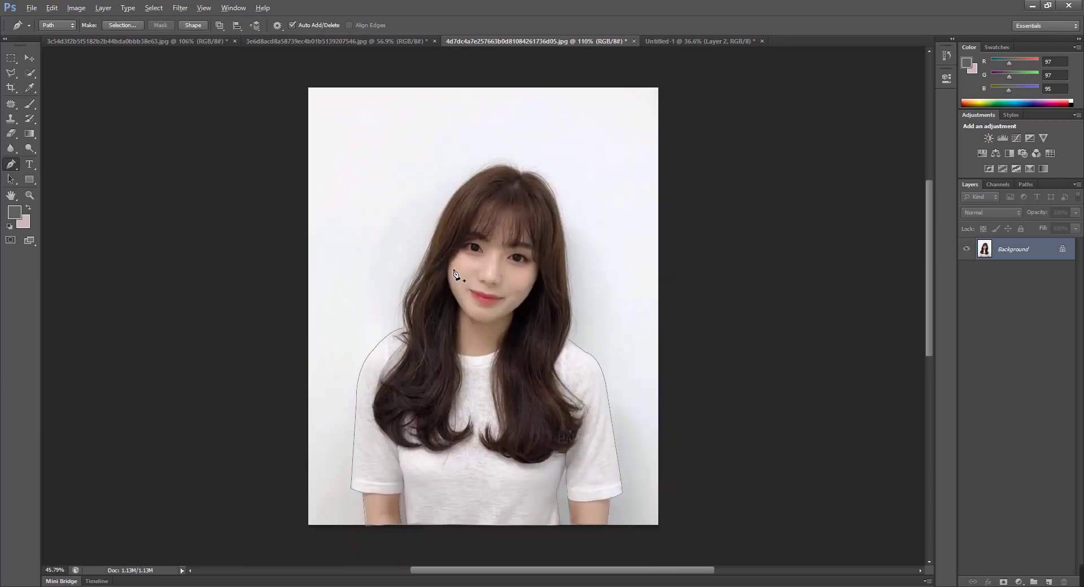
{"action": "scroll", "coordinate": [513, 307], "scroll_direction": "up", "scroll_amount": 1}
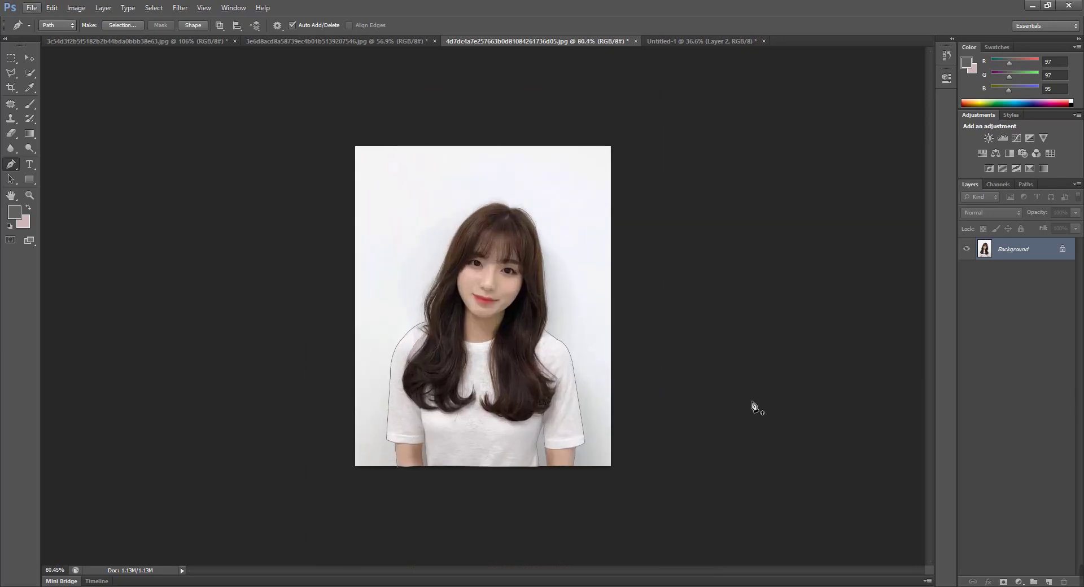
- Turn the path into a selection and drag the white-shirt woman into Untitled-1 as Layer 3
{"action": "key", "text": "ctrl+Return"}
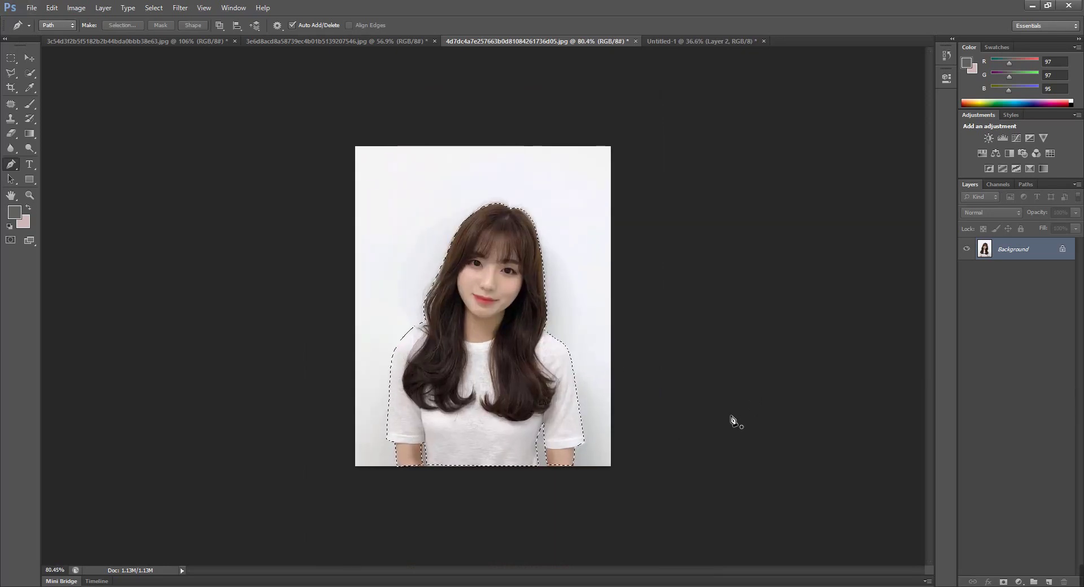
{"action": "left_click", "coordinate": [29, 58]}
{"action": "left_click_drag", "start_coordinate": [487, 293], "coordinate": [784, 237]}
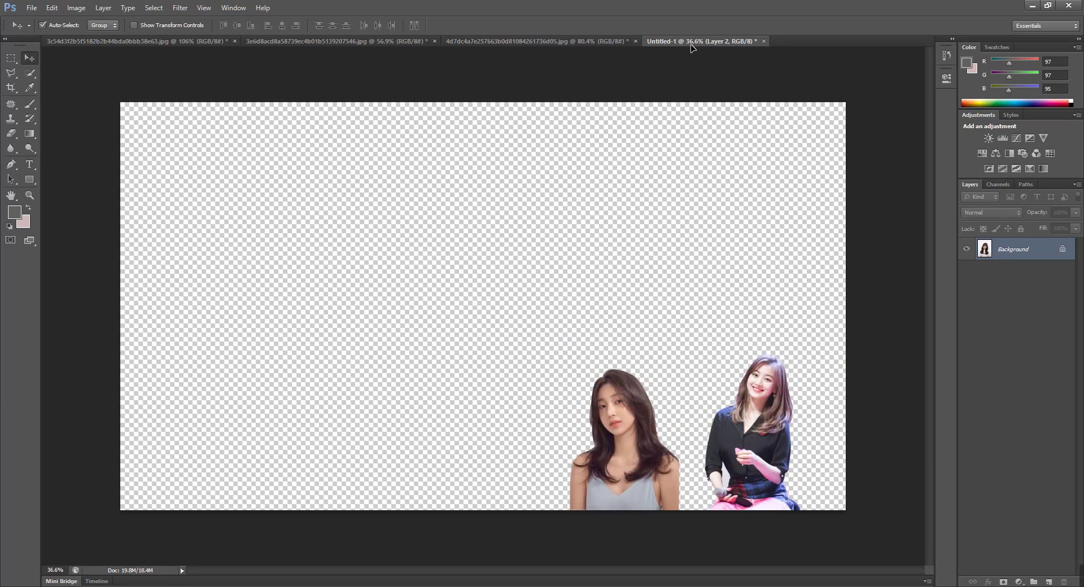
{"action": "mouse_move", "coordinate": [784, 237]}
{"action": "left_mouse_down"}
{"action": "mouse_move", "coordinate": [531, 452]}
{"action": "mouse_move", "coordinate": [457, 458]}
{"action": "mouse_move", "coordinate": [474, 447]}
{"action": "left_mouse_up"}
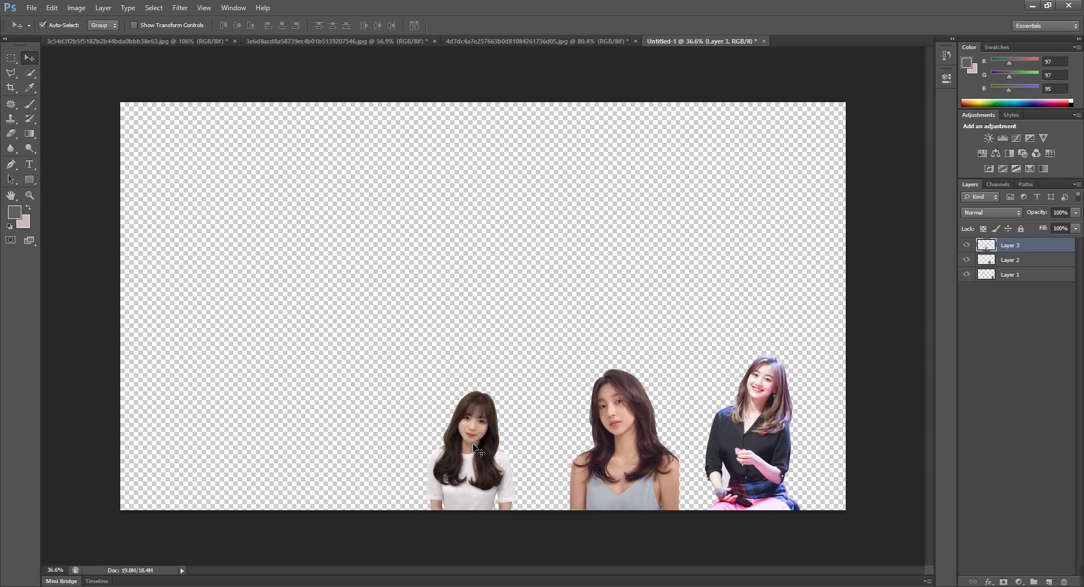
{"action": "key", "text": "ctrl+minus"}
{"action": "key", "text": "ctrl+minus"}
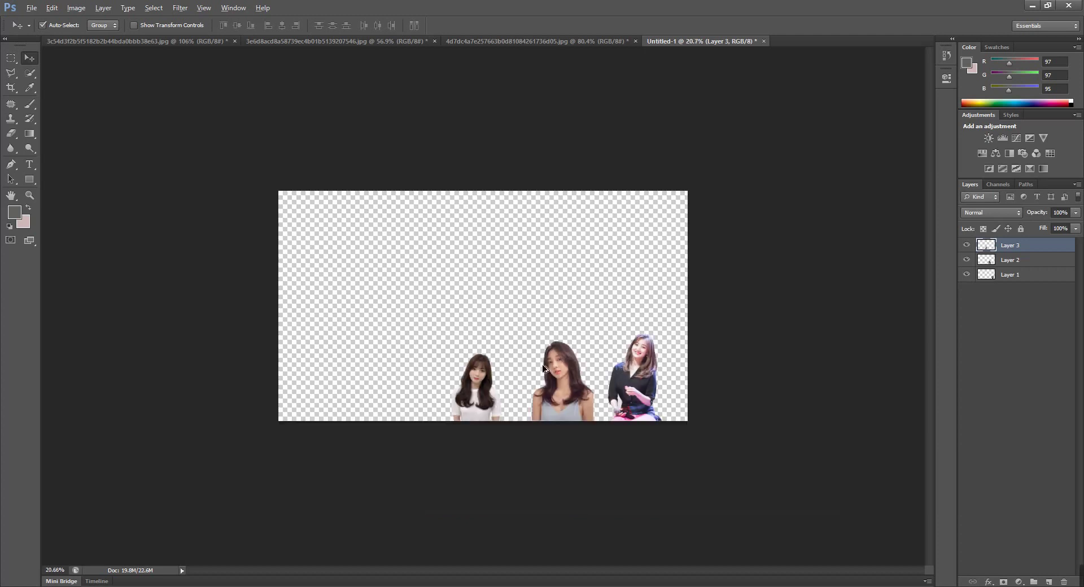
{"action": "left_click", "coordinate": [474, 398]}
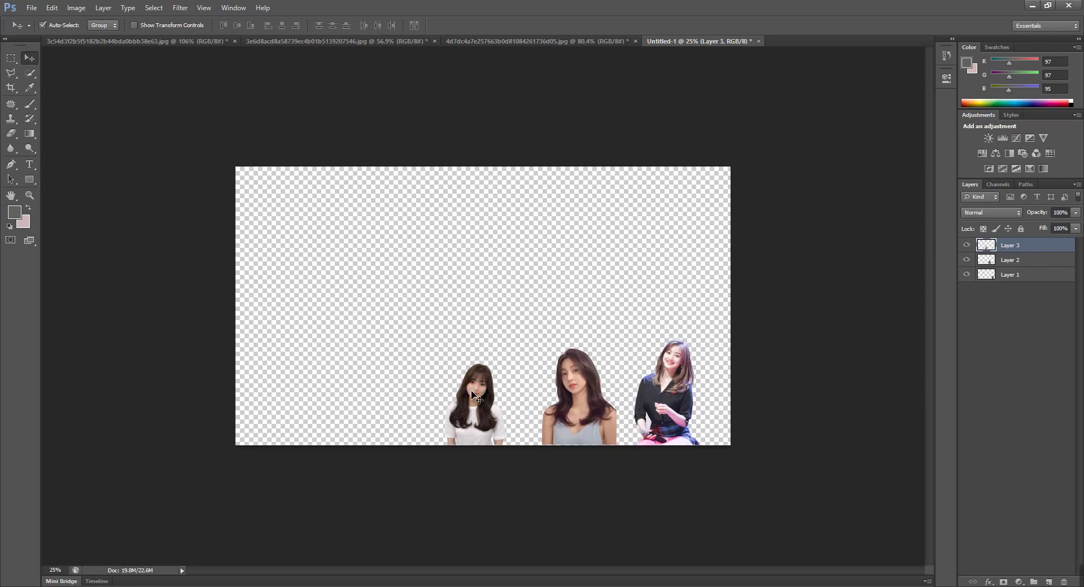
- Scale the white-shirt woman to about 318% at canvas centre, then shift Layer 2's woman right
{"action": "key", "text": "ctrl+t"}
{"action": "left_click_drag", "start_coordinate": [445, 364], "coordinate": [386, 285]}
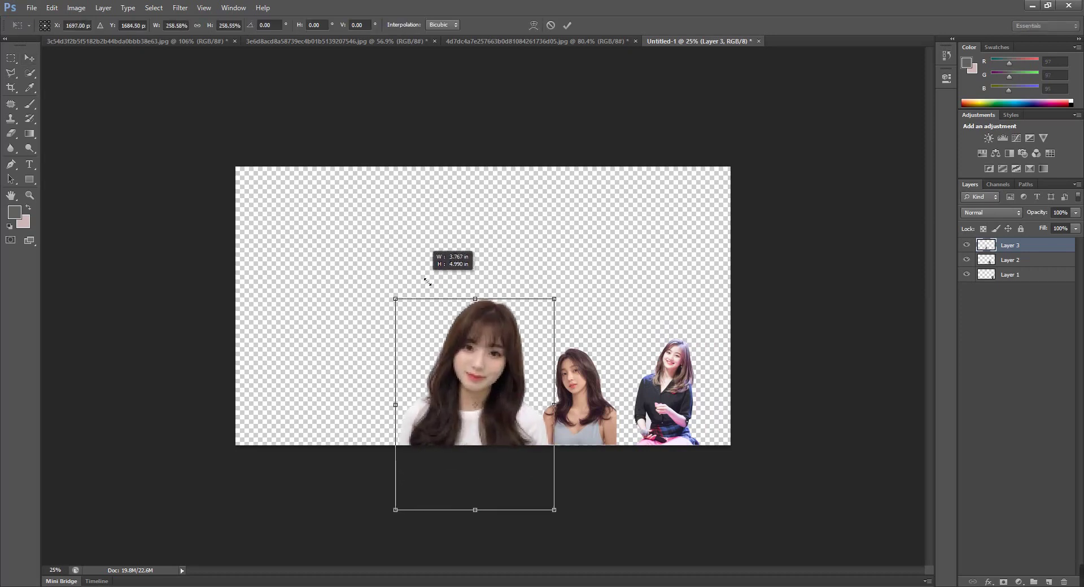
{"action": "left_click_drag", "start_coordinate": [482, 323], "coordinate": [483, 256]}
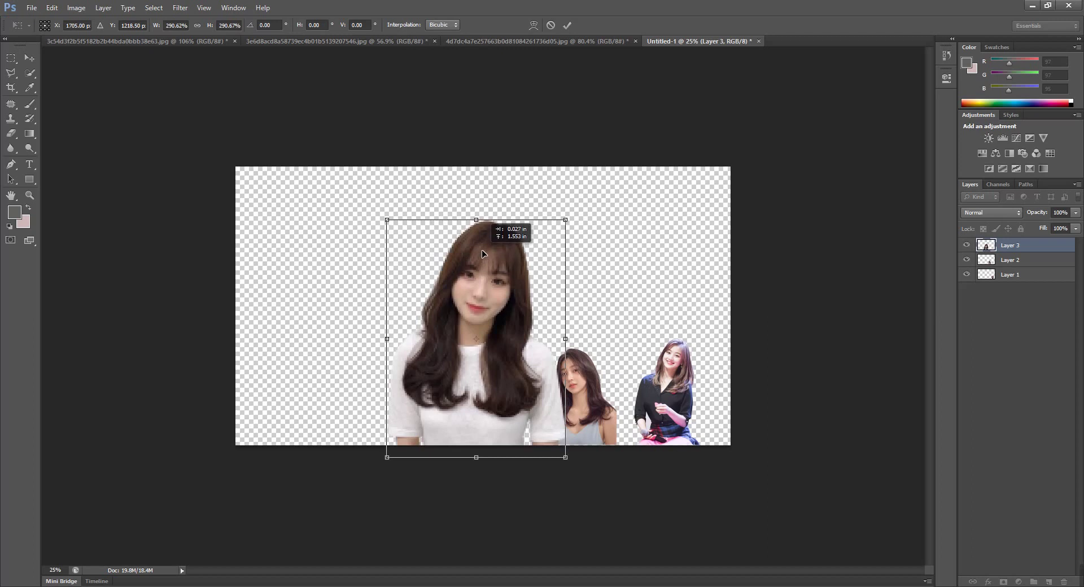
{"action": "left_click_drag", "start_coordinate": [385, 222], "coordinate": [368, 198]}
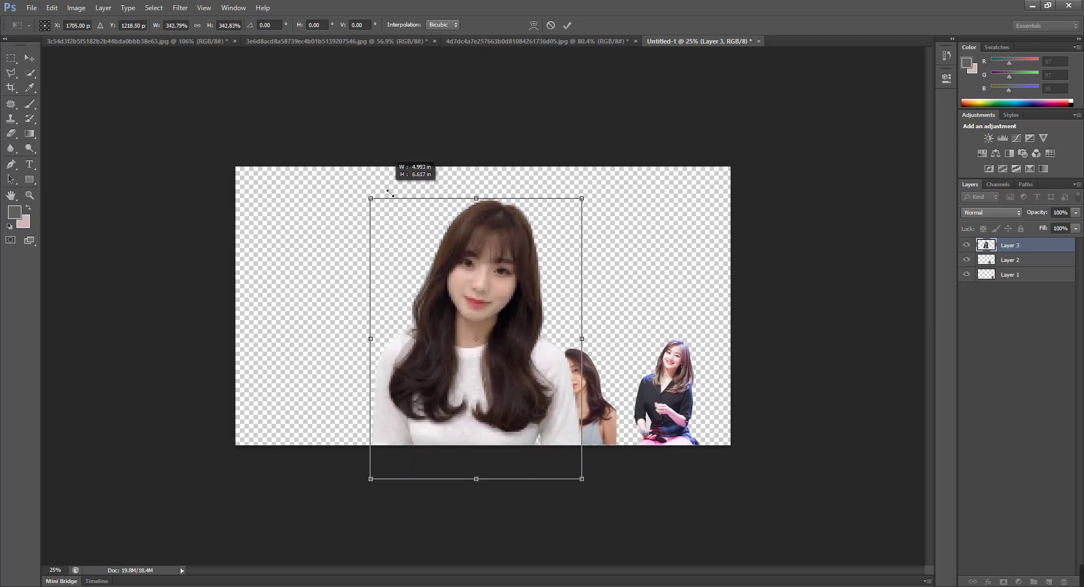
{"action": "left_click_drag", "start_coordinate": [487, 237], "coordinate": [486, 203]}
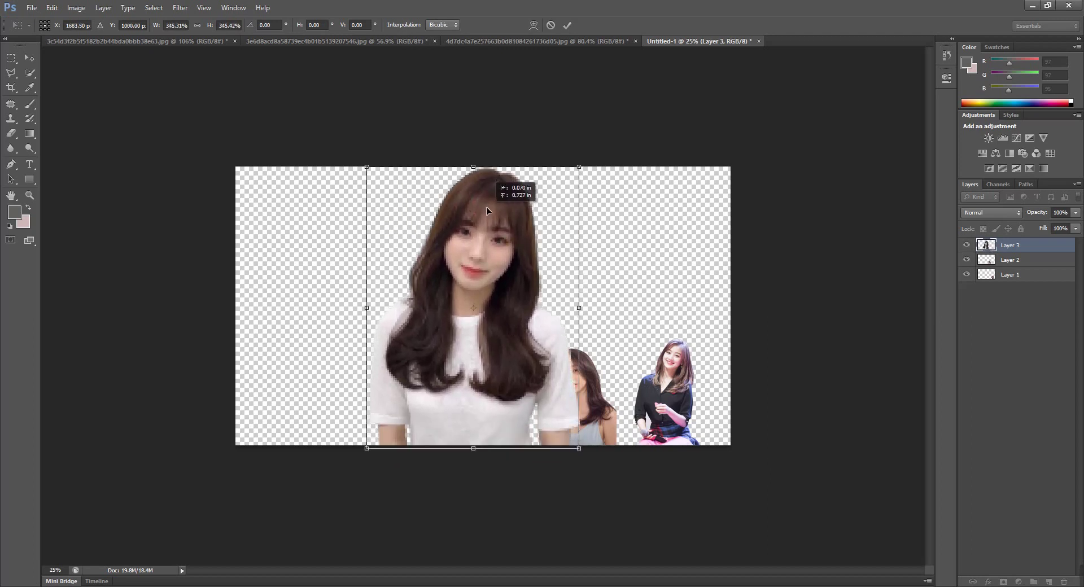
{"action": "left_click_drag", "start_coordinate": [371, 167], "coordinate": [376, 190]}
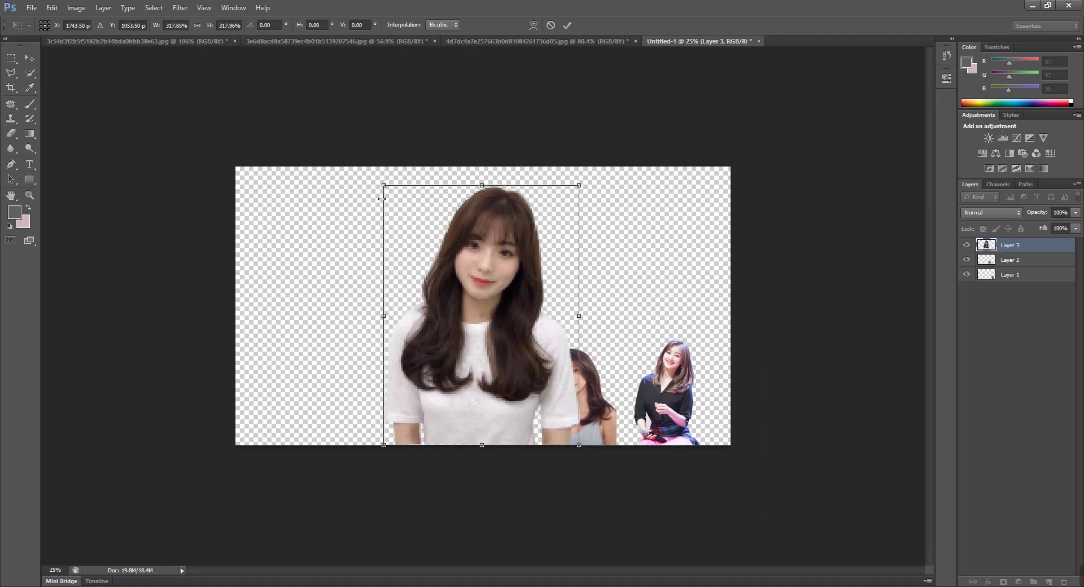
{"action": "key", "text": "Return"}
{"action": "mouse_move", "coordinate": [590, 389]}
{"action": "left_mouse_down"}
{"action": "mouse_move", "coordinate": [616, 391]}
{"action": "mouse_move", "coordinate": [344, 390]}
{"action": "left_mouse_up"}
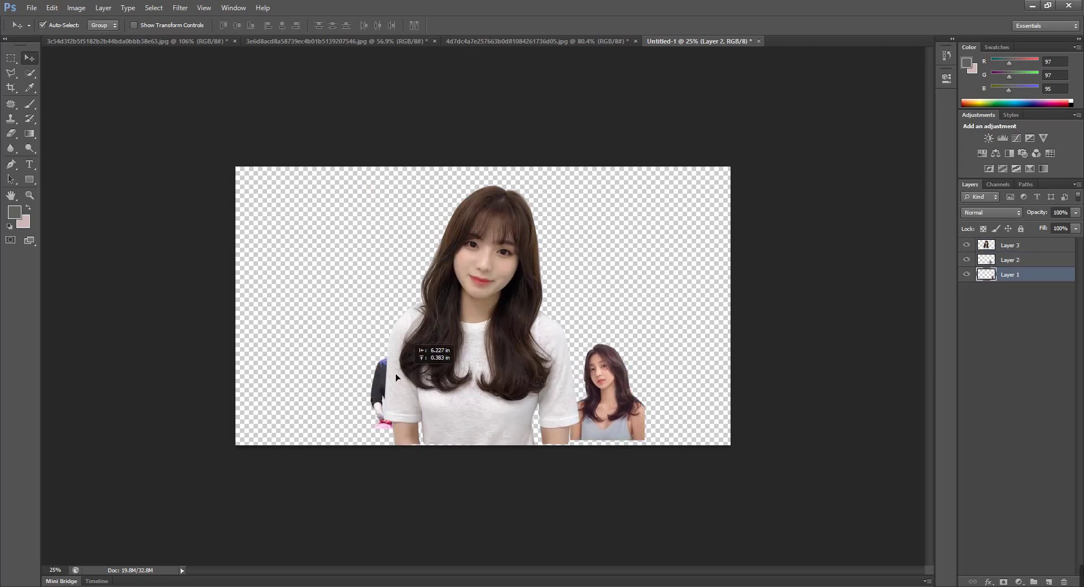
- Enlarge the grey-top woman to about 272% and place her beside the centre figure
{"action": "left_click", "coordinate": [670, 411]}
{"action": "left_click", "coordinate": [616, 395]}
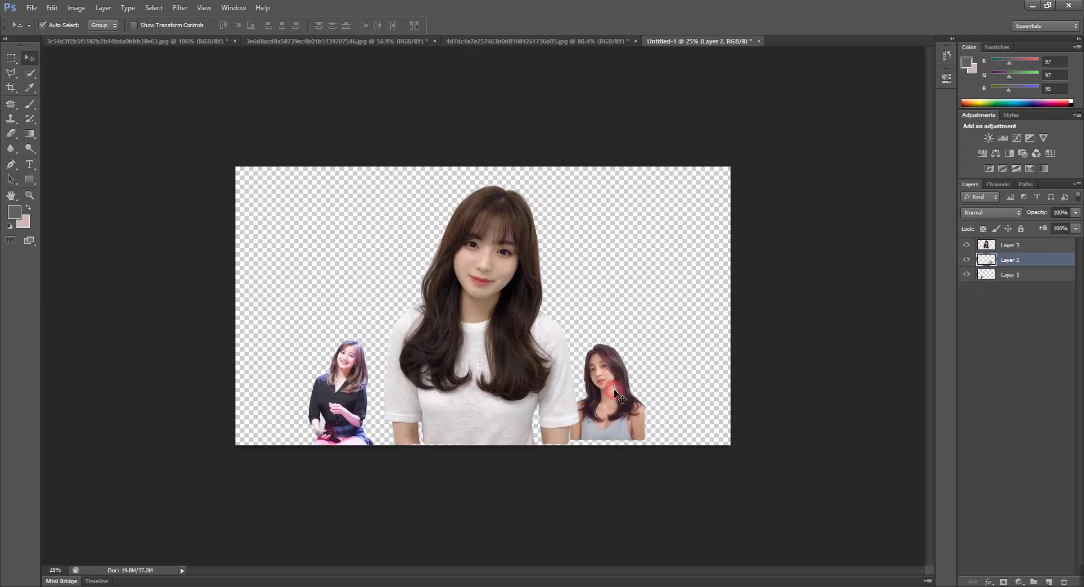
{"action": "key", "text": "ctrl+t"}
{"action": "left_click_drag", "start_coordinate": [647, 350], "coordinate": [708, 259]}
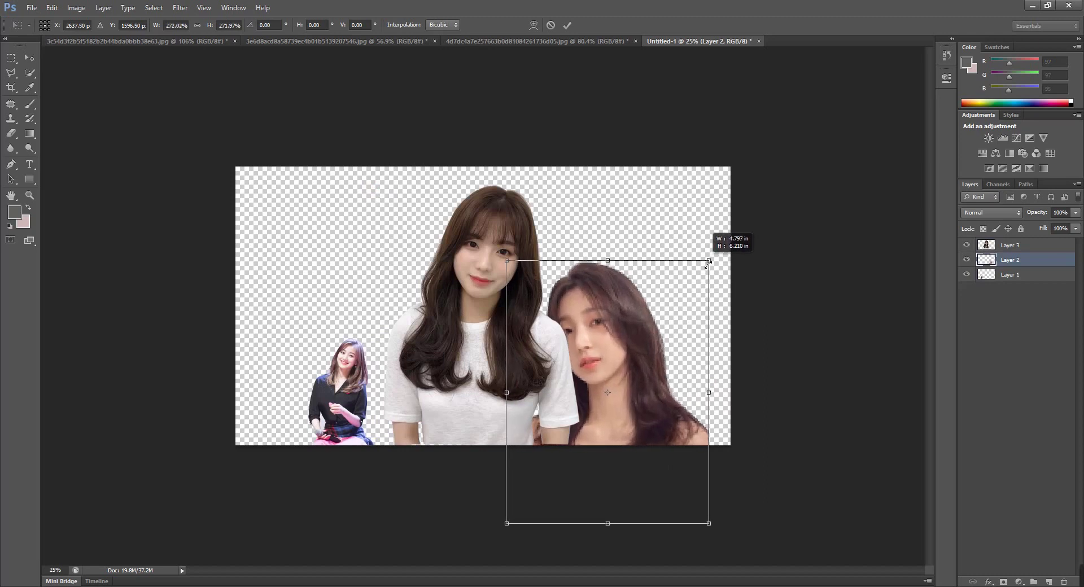
{"action": "mouse_move", "coordinate": [621, 308]}
{"action": "left_mouse_down"}
{"action": "mouse_move", "coordinate": [646, 258]}
{"action": "mouse_move", "coordinate": [642, 242]}
{"action": "left_mouse_up"}
{"action": "key", "text": "Return"}
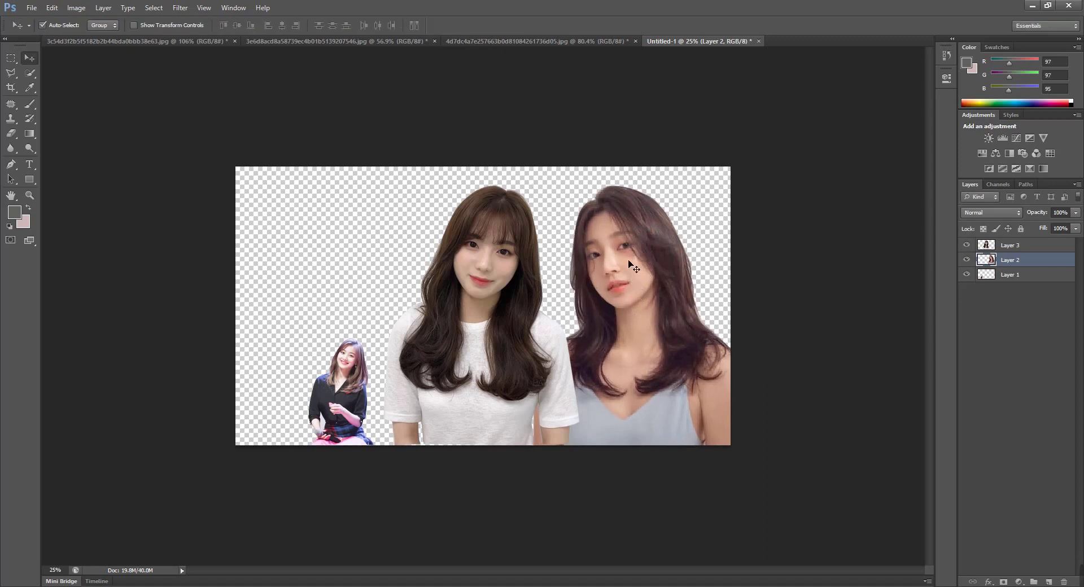
- Enlarge the black-shirt woman to about 246% at the canvas's left edge
{"action": "left_click", "coordinate": [345, 384]}
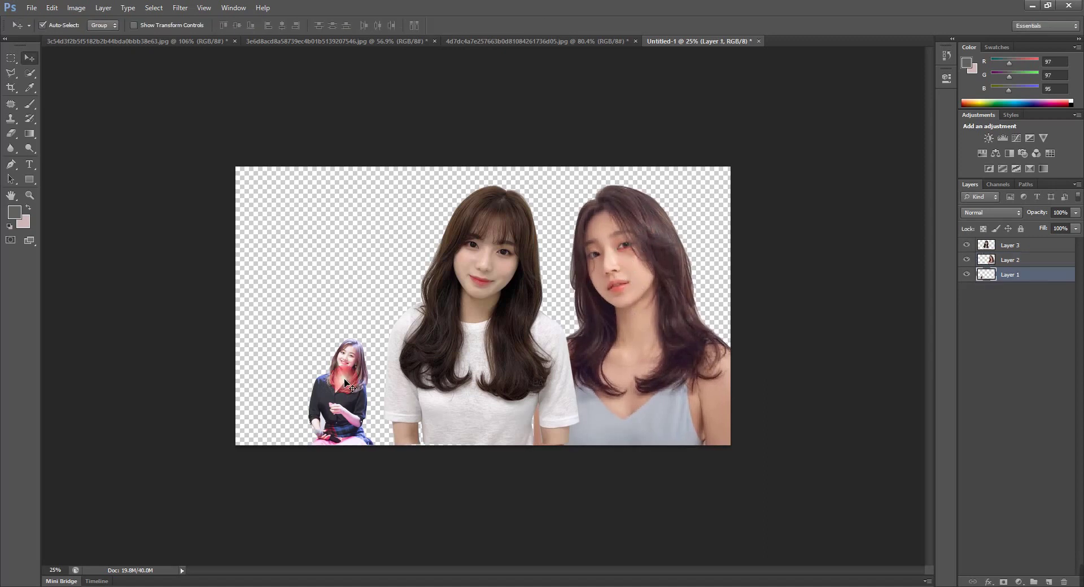
{"action": "key", "text": "ctrl+t"}
{"action": "left_click_drag", "start_coordinate": [373, 339], "coordinate": [435, 231]}
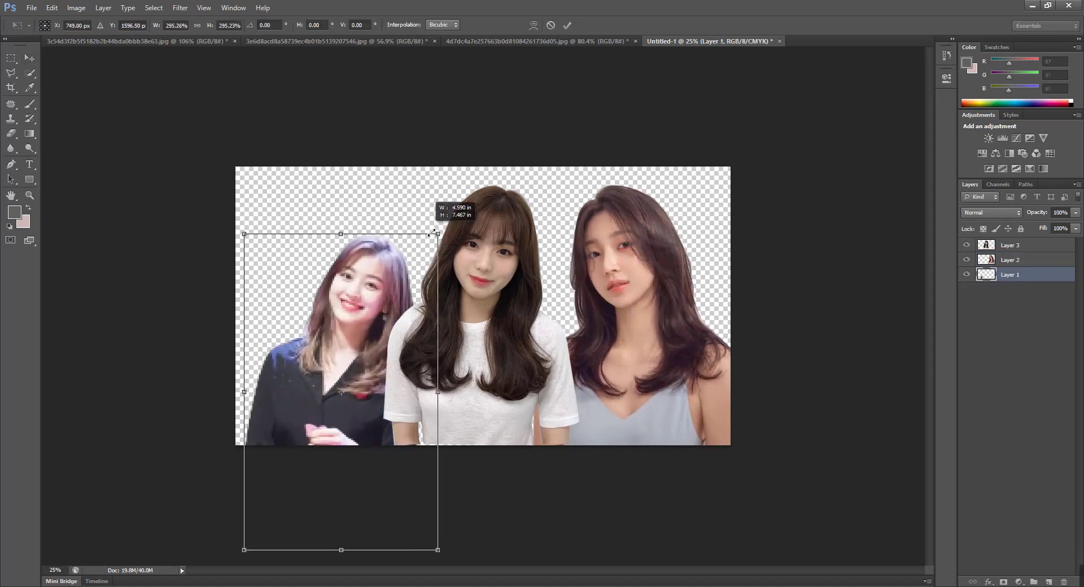
{"action": "left_click_drag", "start_coordinate": [359, 285], "coordinate": [354, 219]}
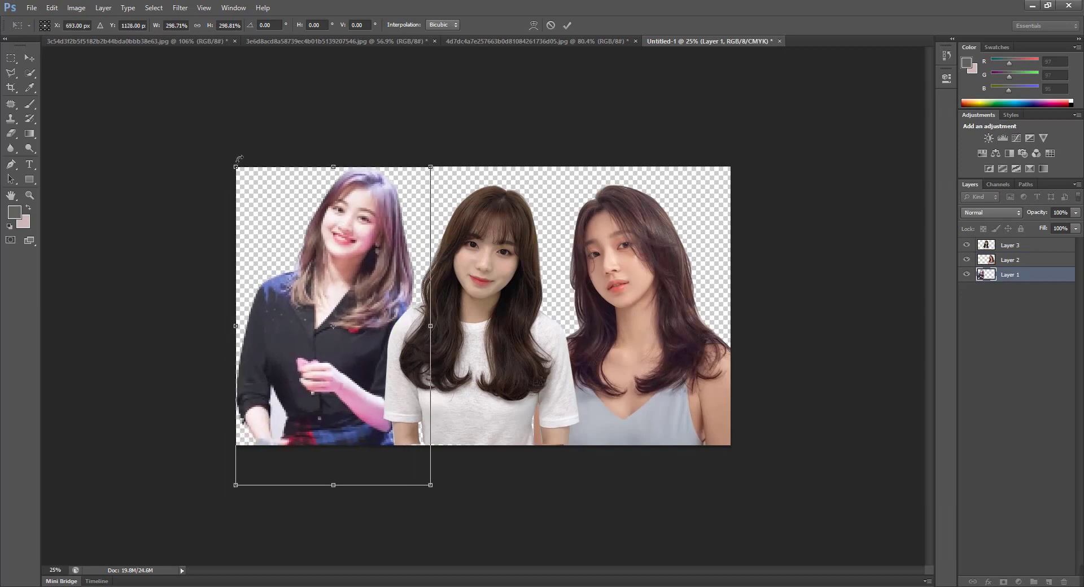
{"action": "left_click_drag", "start_coordinate": [236, 167], "coordinate": [253, 195]}
{"action": "left_click_drag", "start_coordinate": [332, 283], "coordinate": [330, 276]}
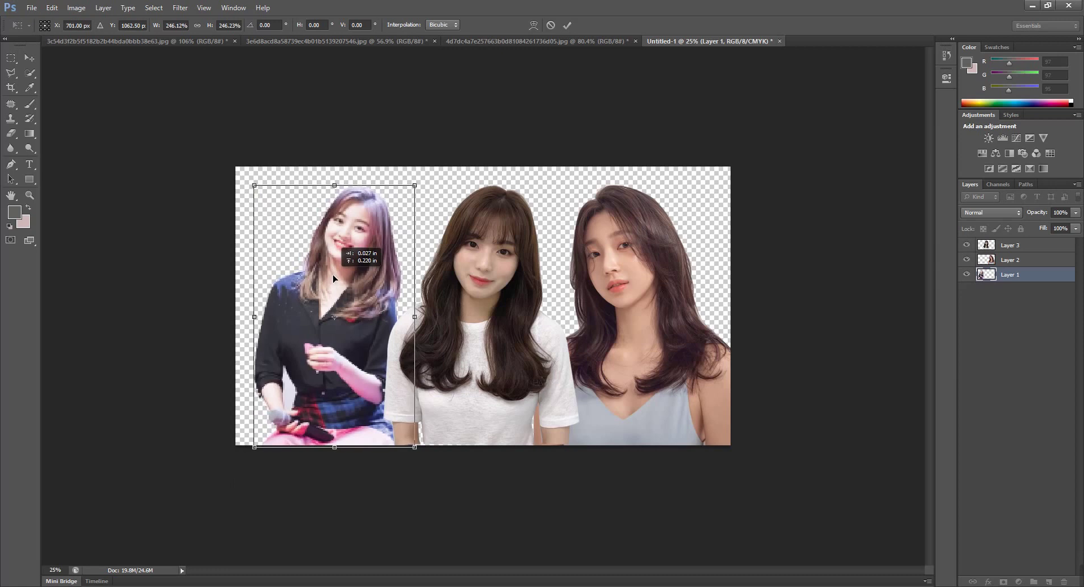
{"action": "left_click_drag", "start_coordinate": [330, 275], "coordinate": [326, 276]}
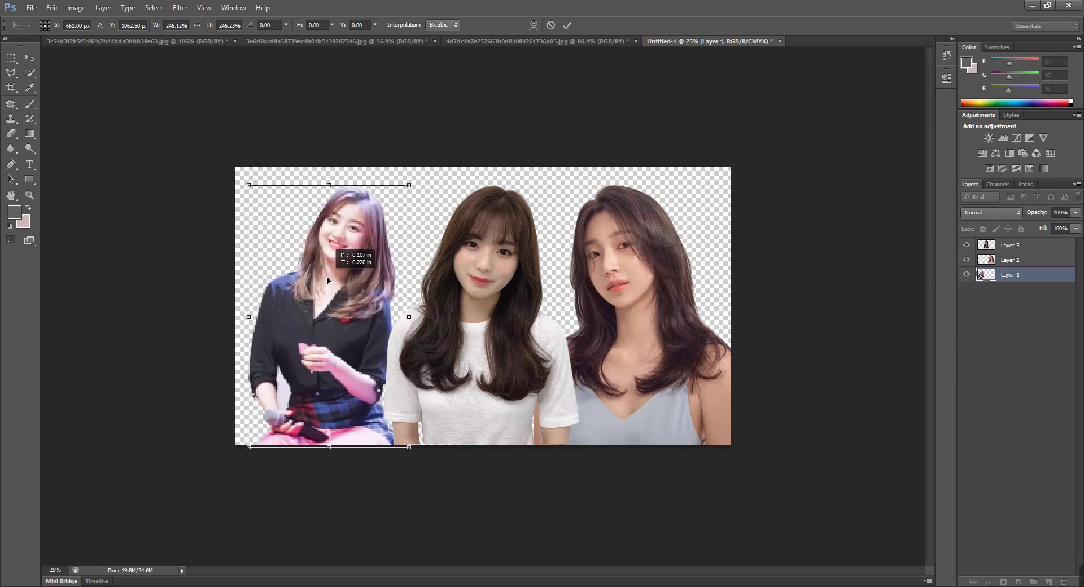
{"action": "key", "text": "Return"}
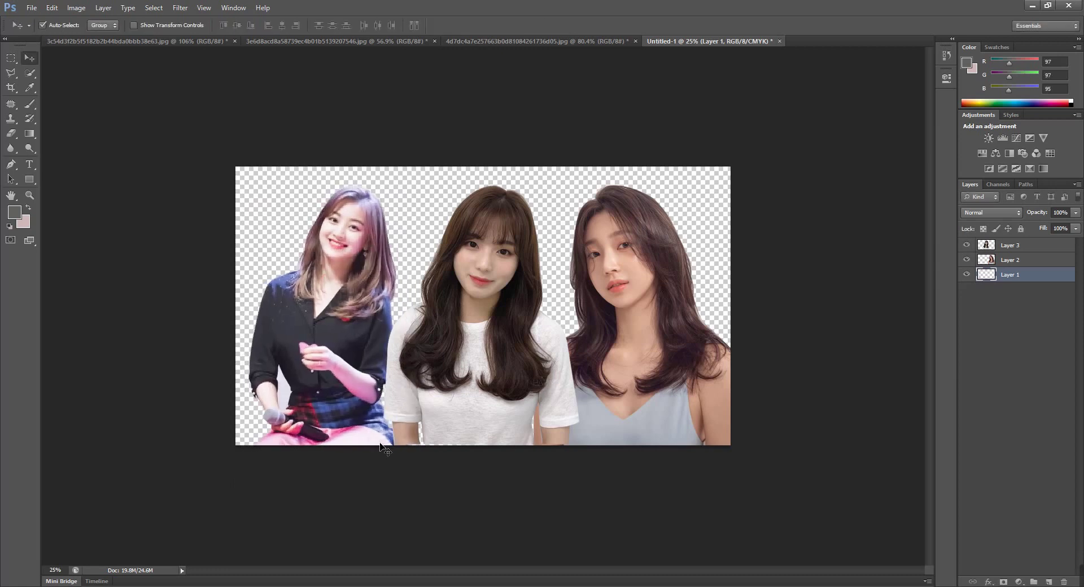
{"action": "scroll", "coordinate": [459, 417], "scroll_direction": "down", "scroll_amount": 2}
- Nudge the middle portrait, then add Layer 4 beneath all portraits filled with pale pink
{"action": "left_click_drag", "start_coordinate": [480, 349], "coordinate": [476, 343]}
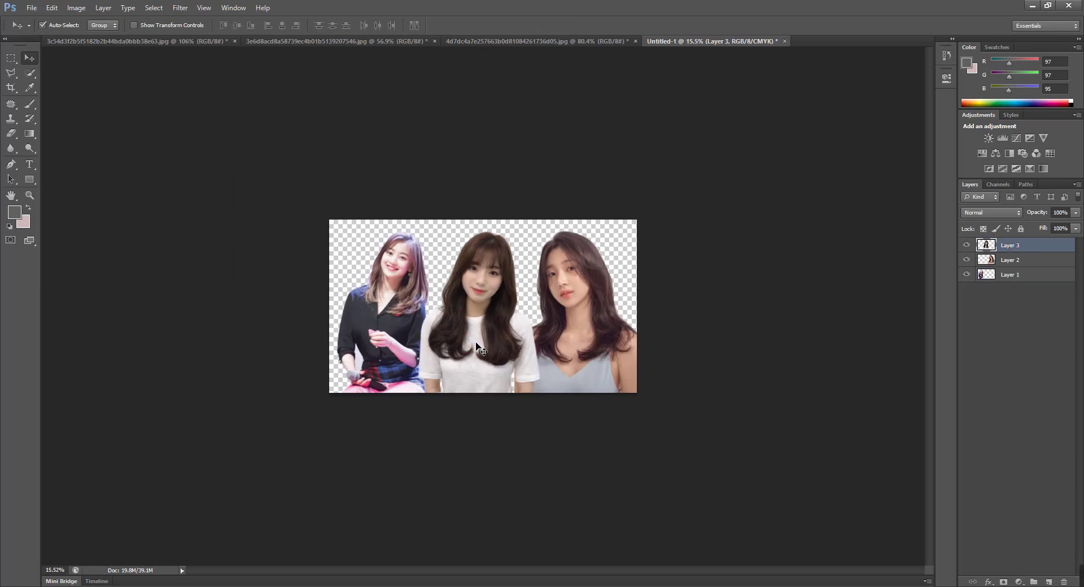
{"action": "left_click_drag", "start_coordinate": [575, 317], "coordinate": [574, 315]}
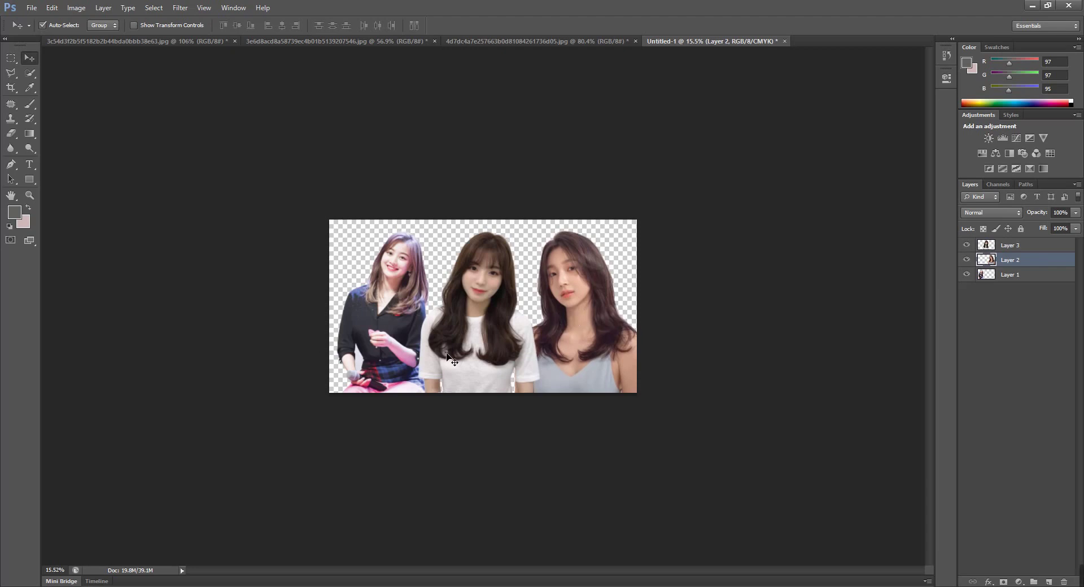
{"action": "left_click", "coordinate": [1049, 582]}
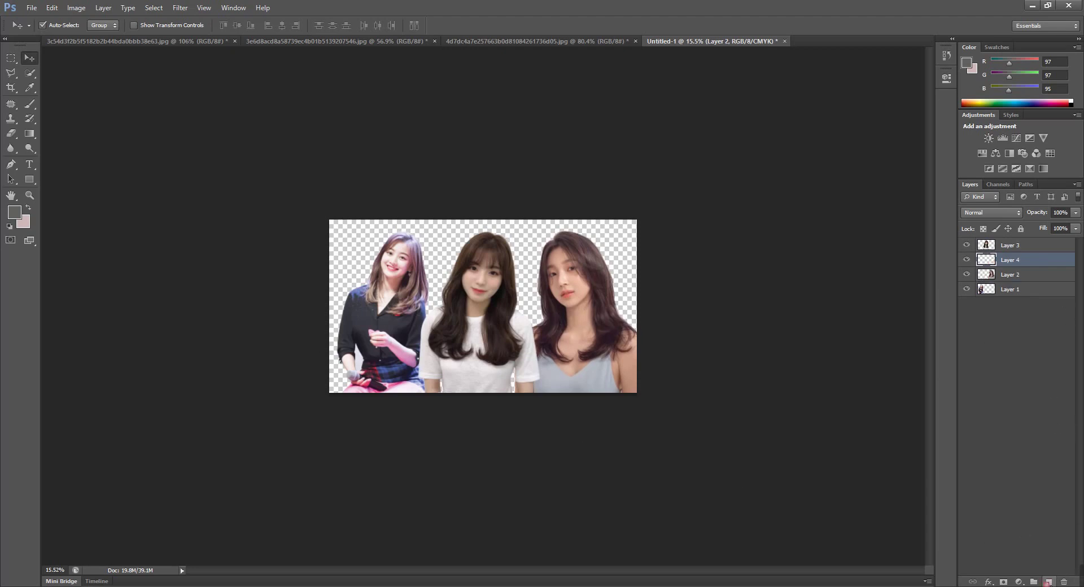
{"action": "left_click", "coordinate": [1026, 291]}
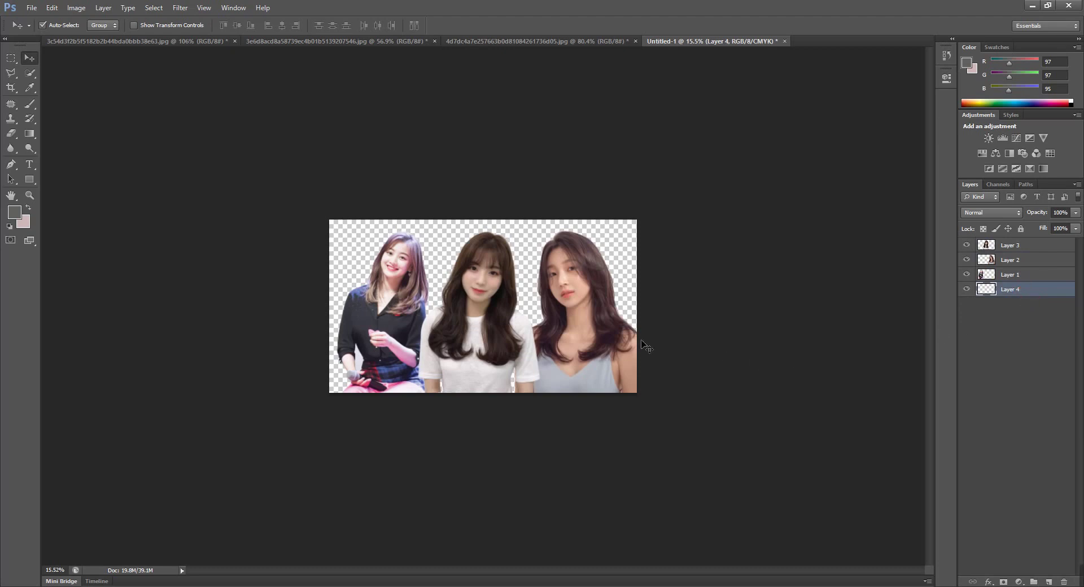
{"action": "key", "text": "alt+BackSpace"}
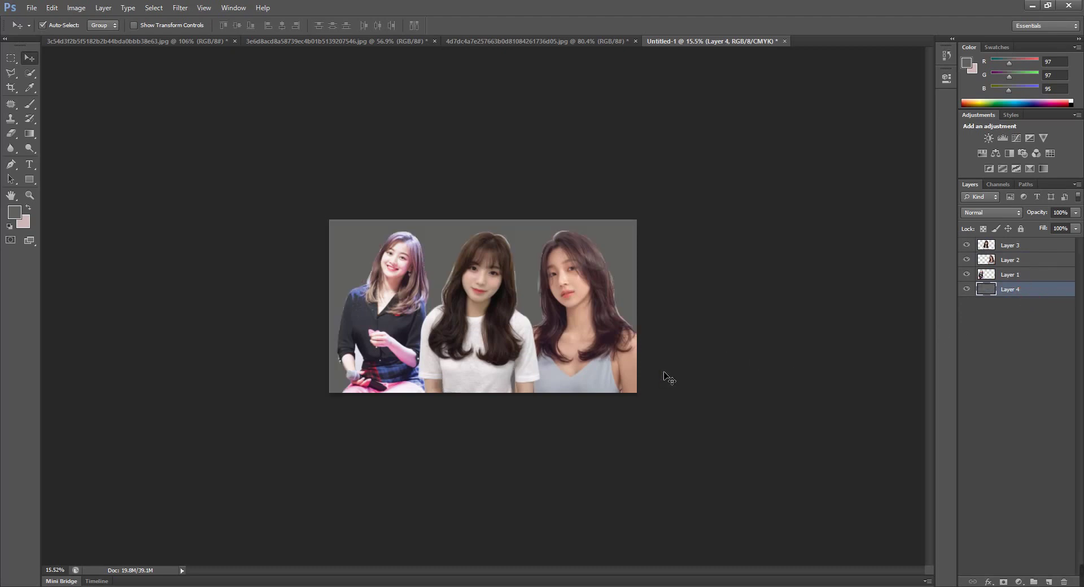
{"action": "key", "text": "ctrl+BackSpace"}
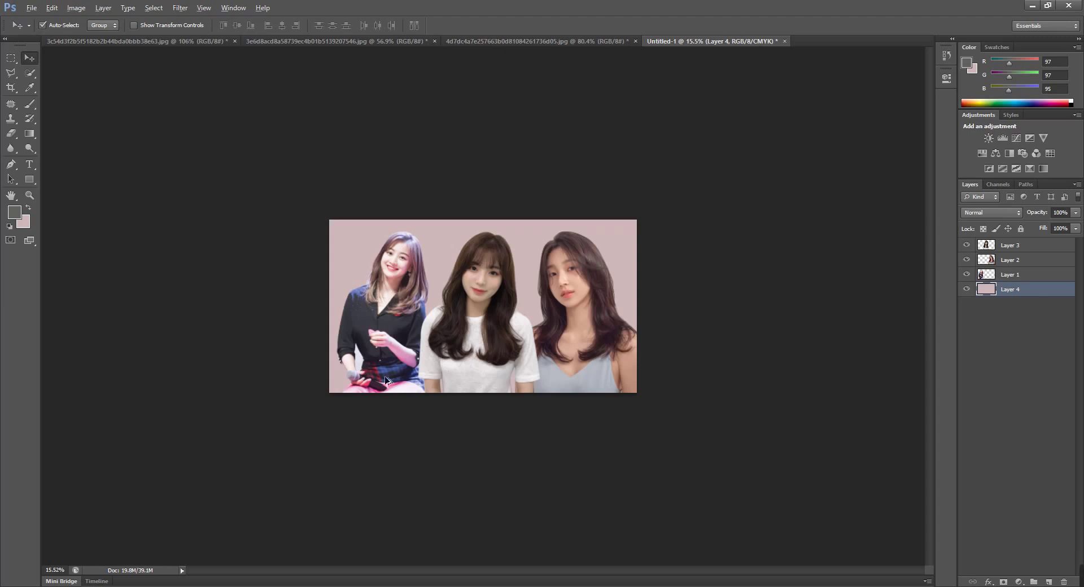
{"action": "scroll", "coordinate": [283, 384], "scroll_direction": "up", "scroll_amount": 5}
- Zoom in and start a Pen outline along the left woman's inner arm edge
{"action": "scroll", "coordinate": [252, 424], "scroll_direction": "up", "scroll_amount": 1}
{"action": "scroll", "coordinate": [248, 384], "scroll_direction": "up", "scroll_amount": 1}
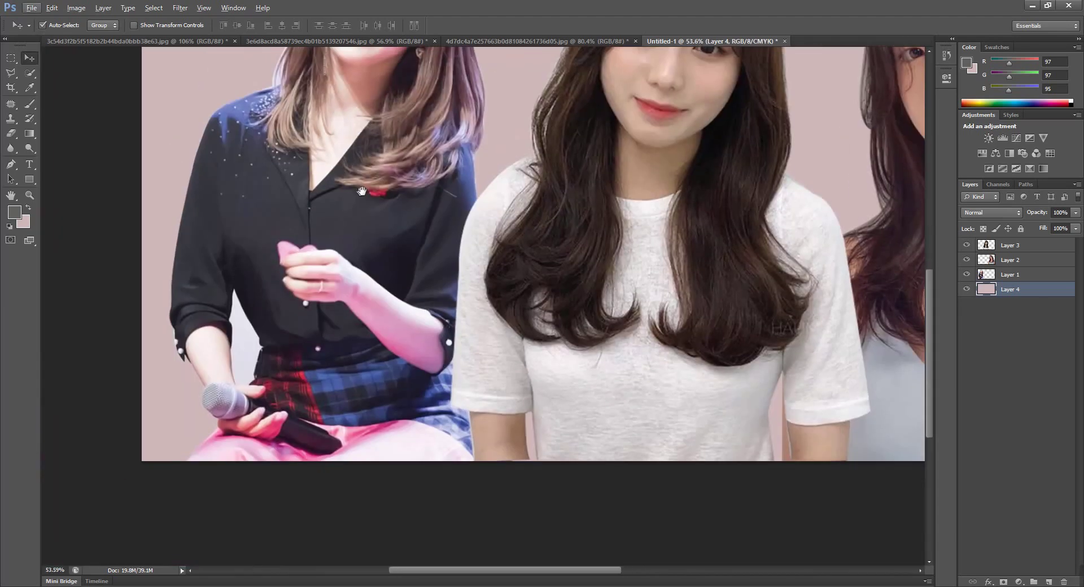
{"action": "scroll", "coordinate": [245, 347], "scroll_direction": "up", "scroll_amount": 1}
{"action": "scroll", "coordinate": [245, 346], "scroll_direction": "up", "scroll_amount": 1}
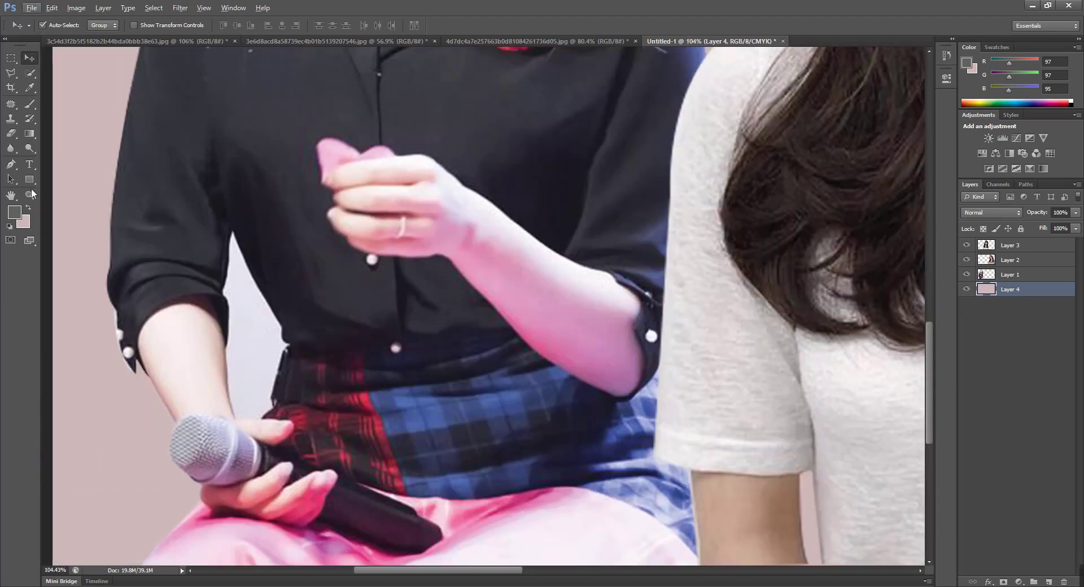
{"action": "left_click", "coordinate": [17, 163]}
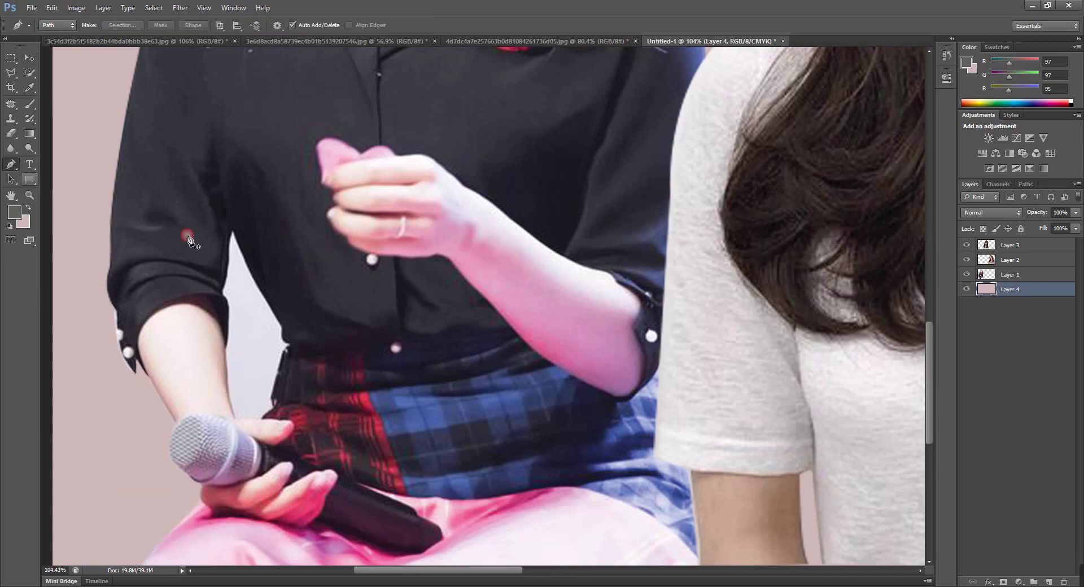
{"action": "left_click", "coordinate": [233, 232]}
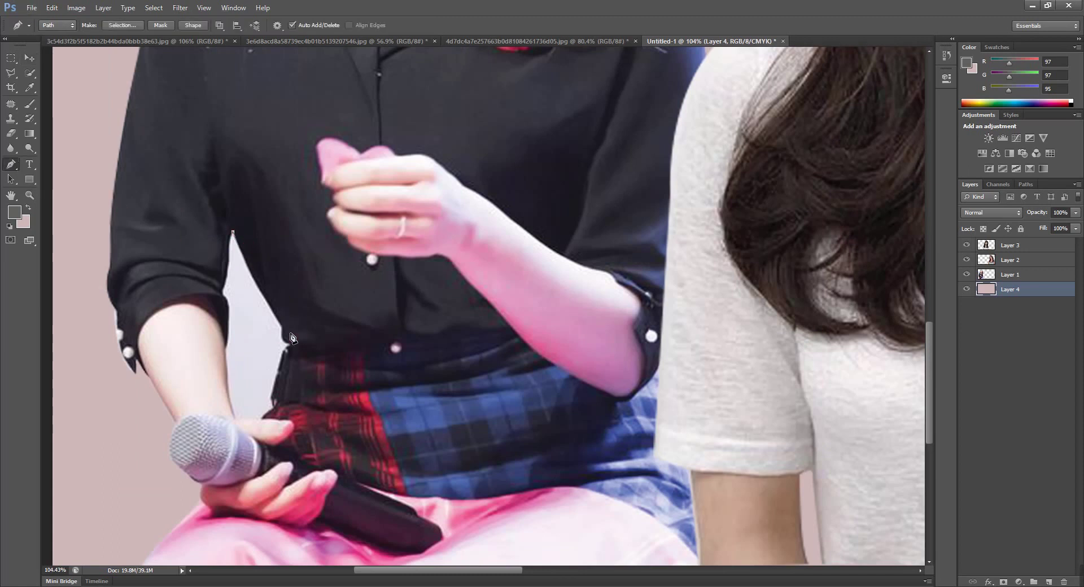
{"action": "left_click", "coordinate": [269, 311]}
{"action": "left_click", "coordinate": [282, 326]}
{"action": "left_click", "coordinate": [286, 339]}
{"action": "left_click_drag", "start_coordinate": [294, 340], "coordinate": [295, 344]}
{"action": "left_click", "coordinate": [281, 327], "text": "alt"}
{"action": "left_click_drag", "start_coordinate": [289, 344], "coordinate": [297, 347]}
{"action": "left_click", "coordinate": [289, 343], "text": "alt"}
- Extend the outline down the garment edge and back up the body, closing it
{"action": "left_click", "coordinate": [271, 396]}
{"action": "left_click", "coordinate": [261, 418]}
{"action": "left_click_drag", "start_coordinate": [229, 377], "coordinate": [230, 369]}
{"action": "left_click_drag", "start_coordinate": [225, 296], "coordinate": [215, 271]}
{"action": "left_click", "coordinate": [225, 297], "text": "alt"}
{"action": "left_click", "coordinate": [224, 288]}
{"action": "left_click", "coordinate": [232, 233]}
- Delete the light patch from Layer 1, deselect, and fit the composition on screen
{"action": "key", "text": "ctrl+Return"}
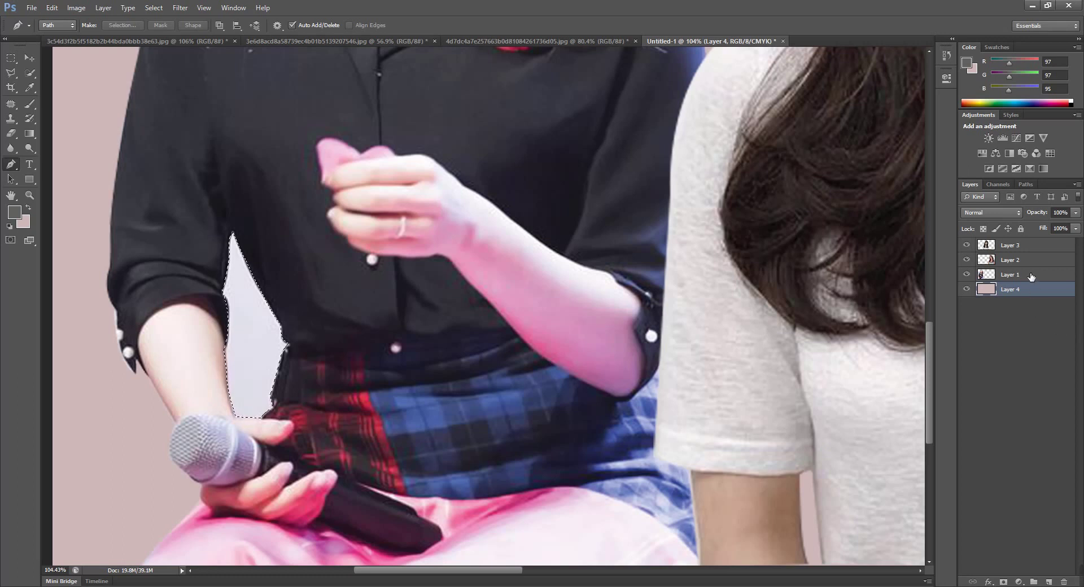
{"action": "left_click", "coordinate": [1025, 275]}
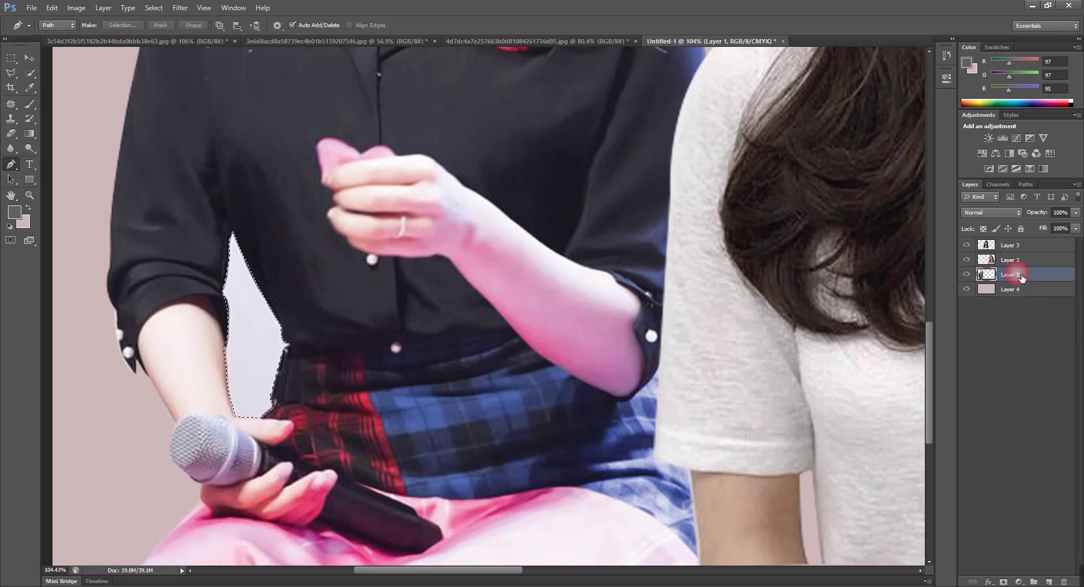
{"action": "key", "text": "Delete"}
{"action": "key", "text": "ctrl+d"}
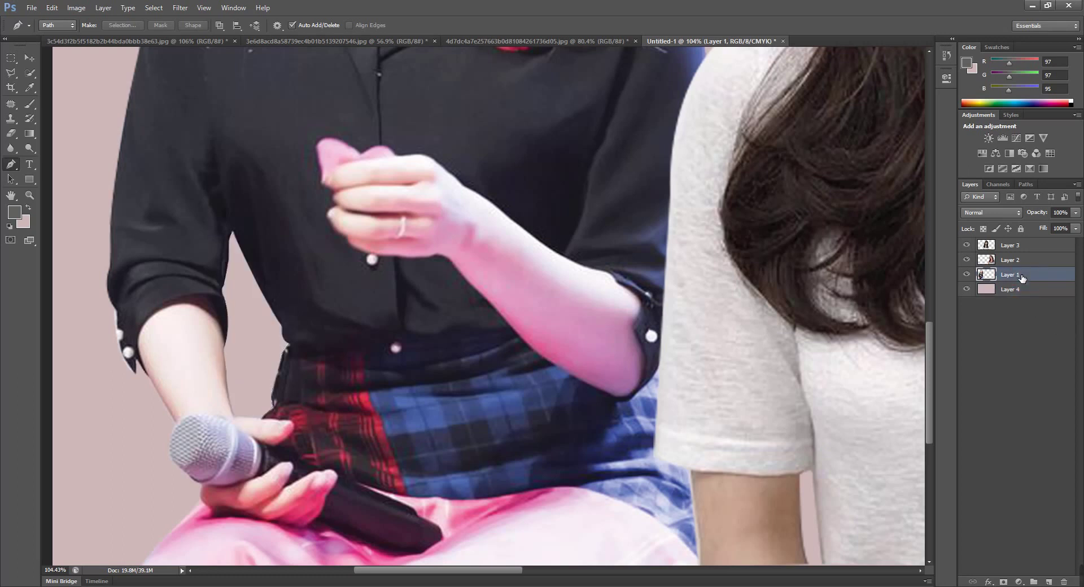
{"action": "key", "text": "ctrl+0"}
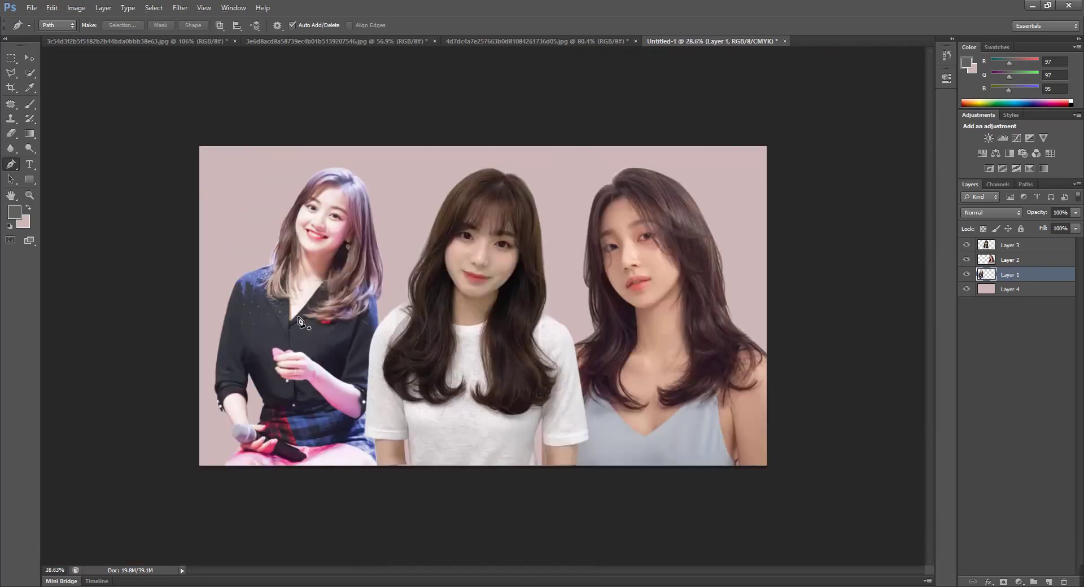
{"action": "scroll", "coordinate": [497, 384], "scroll_direction": "down", "scroll_amount": 1}
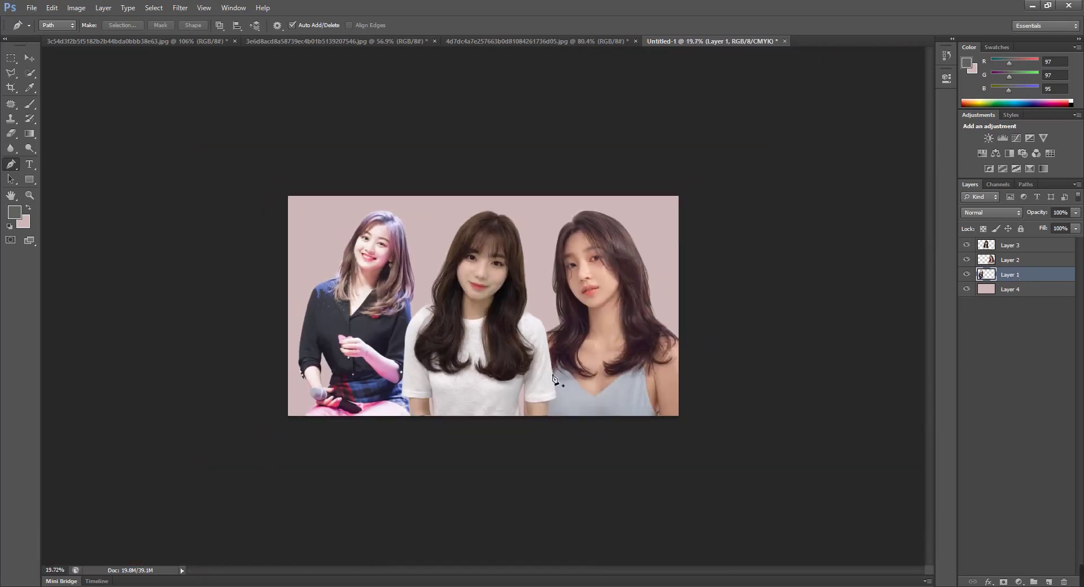
{"action": "scroll", "coordinate": [599, 375], "scroll_direction": "up", "scroll_amount": 1}
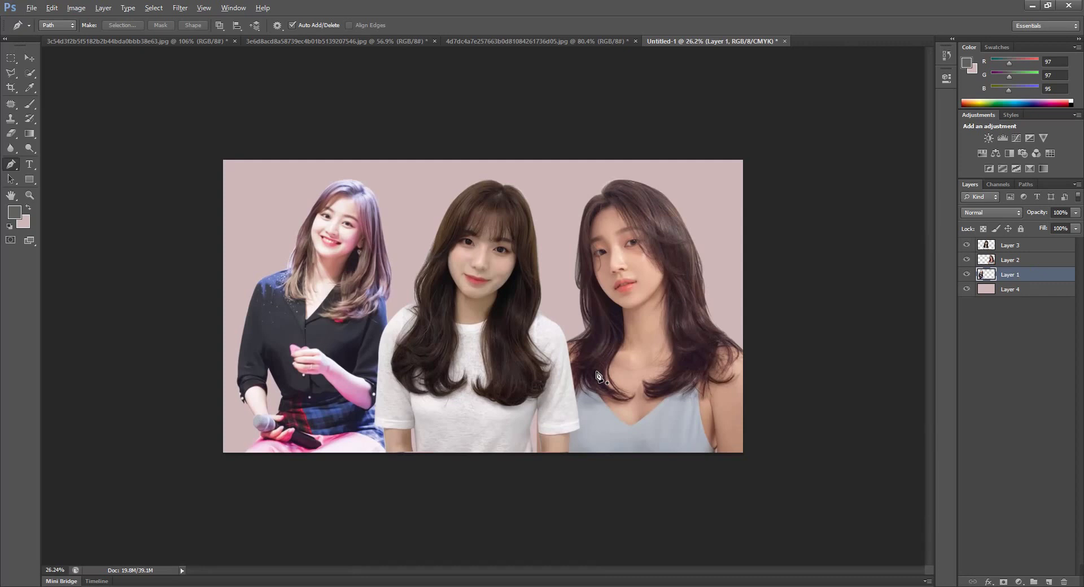
{"action": "scroll", "coordinate": [599, 375], "scroll_direction": "down", "scroll_amount": 1}
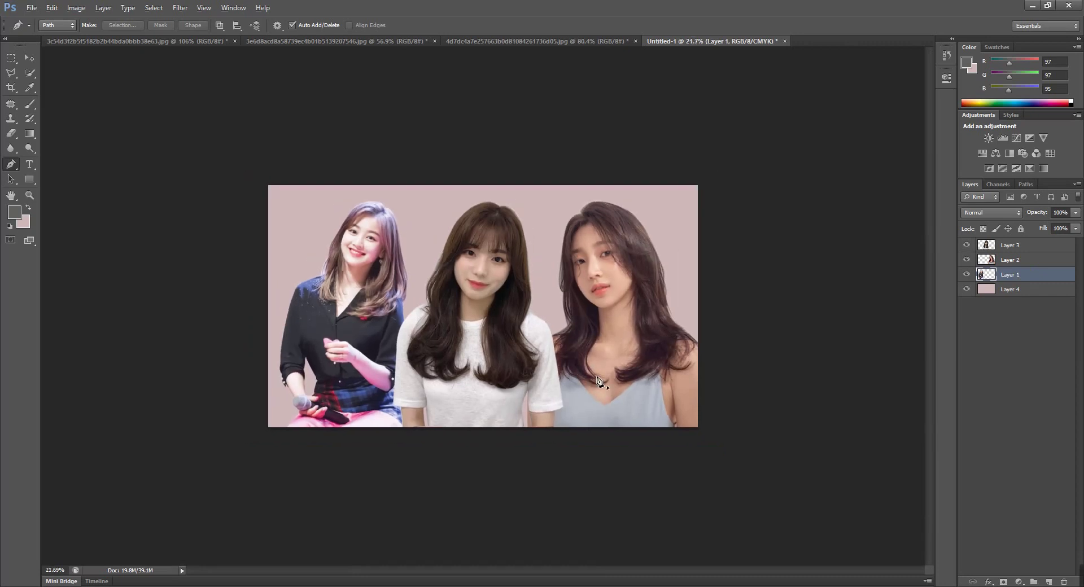
{"action": "key", "text": "alt"}
- Save the composition as a Maximum-quality JPEG on the Desktop under the Photoshop Lesion 1 name
{"action": "key", "text": "ctrl+shift+s"}
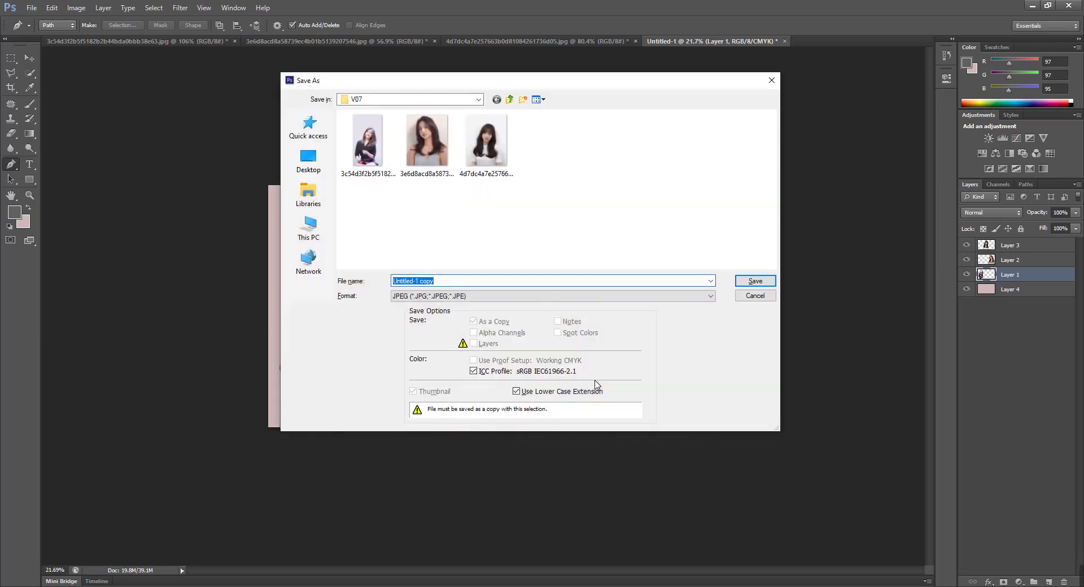
{"action": "left_click", "coordinate": [322, 168]}
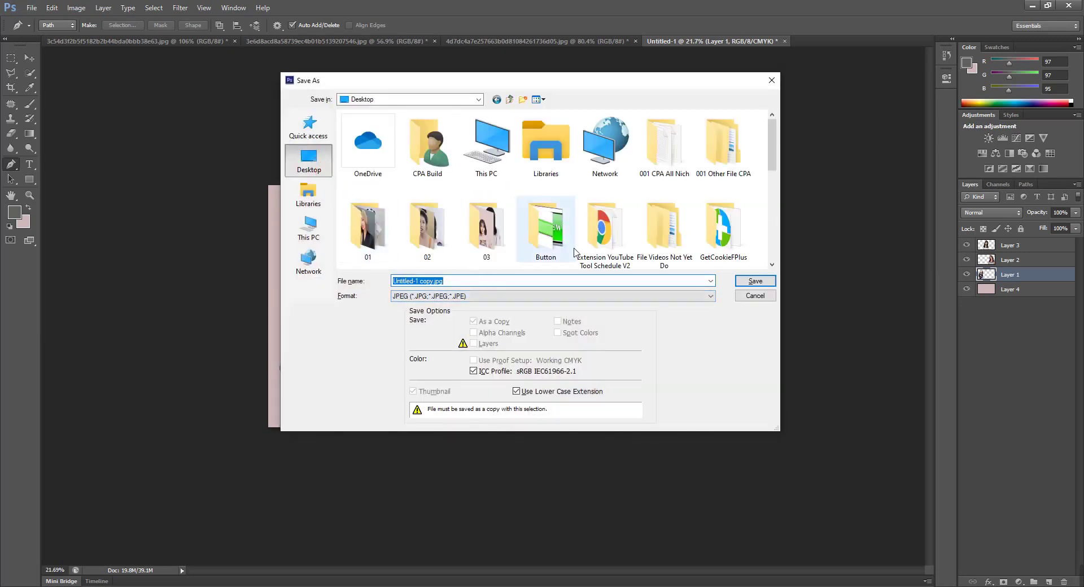
{"action": "left_click_drag", "start_coordinate": [772, 148], "coordinate": [774, 209]}
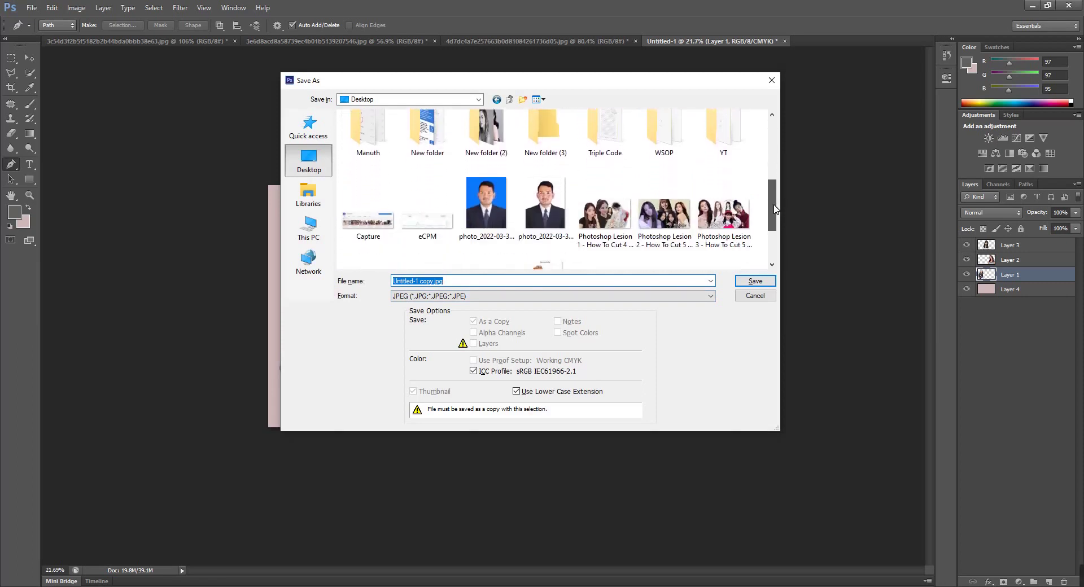
{"action": "left_click", "coordinate": [610, 221]}
{"action": "left_click", "coordinate": [452, 281]}
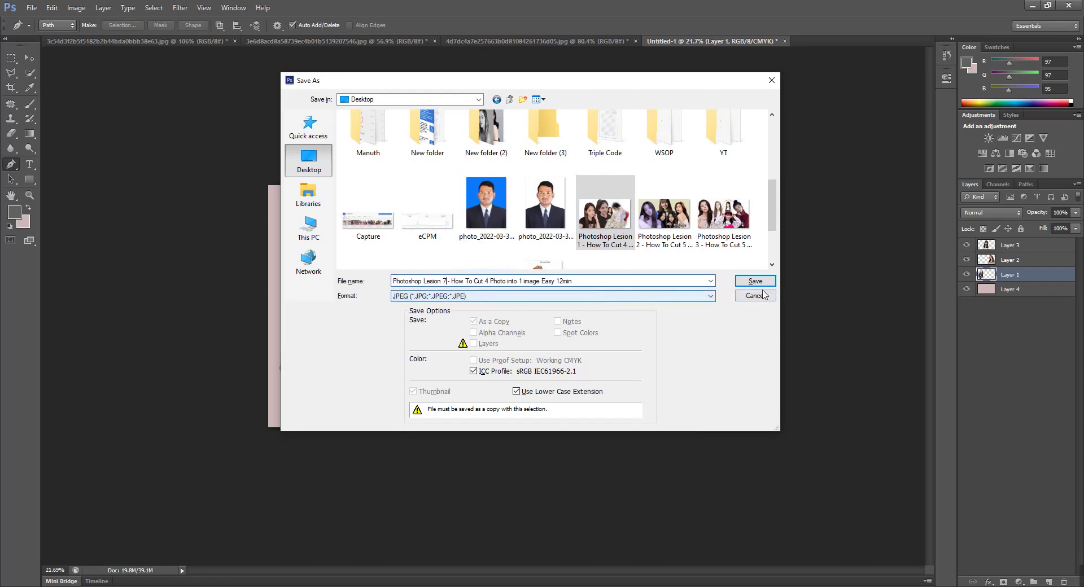
{"action": "left_click", "coordinate": [745, 281]}
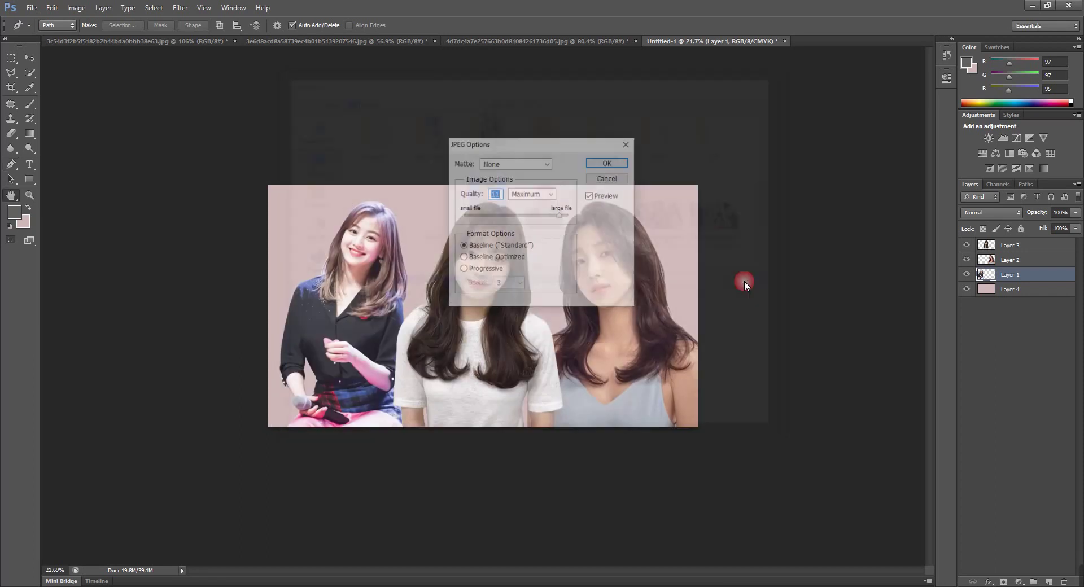
{"action": "left_click", "coordinate": [609, 163]}
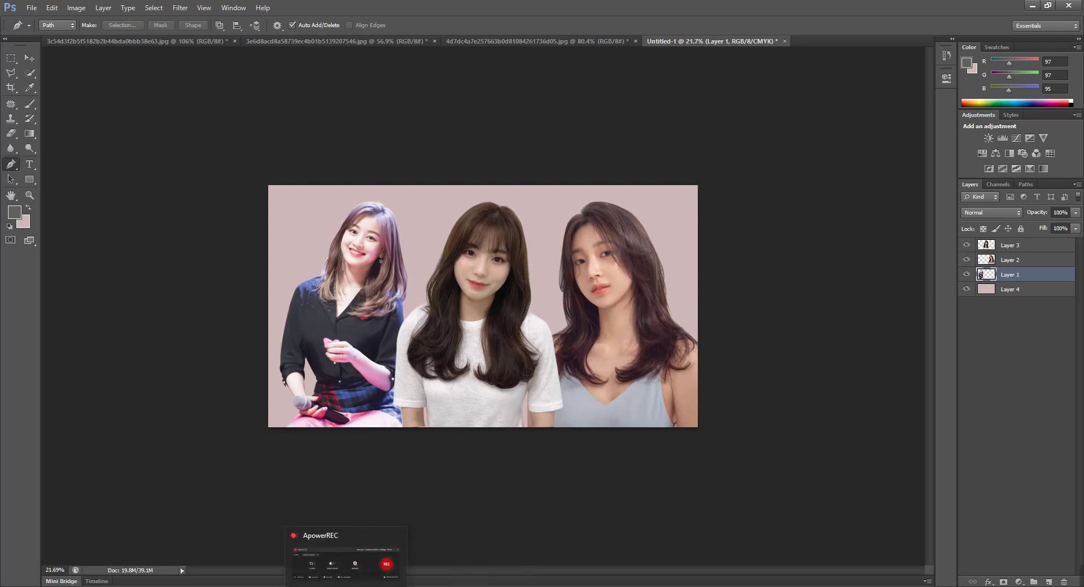
- Open the ApowerREC recorder control panel from its taskbar thumbnail
{"action": "left_click", "coordinate": [346, 559]}
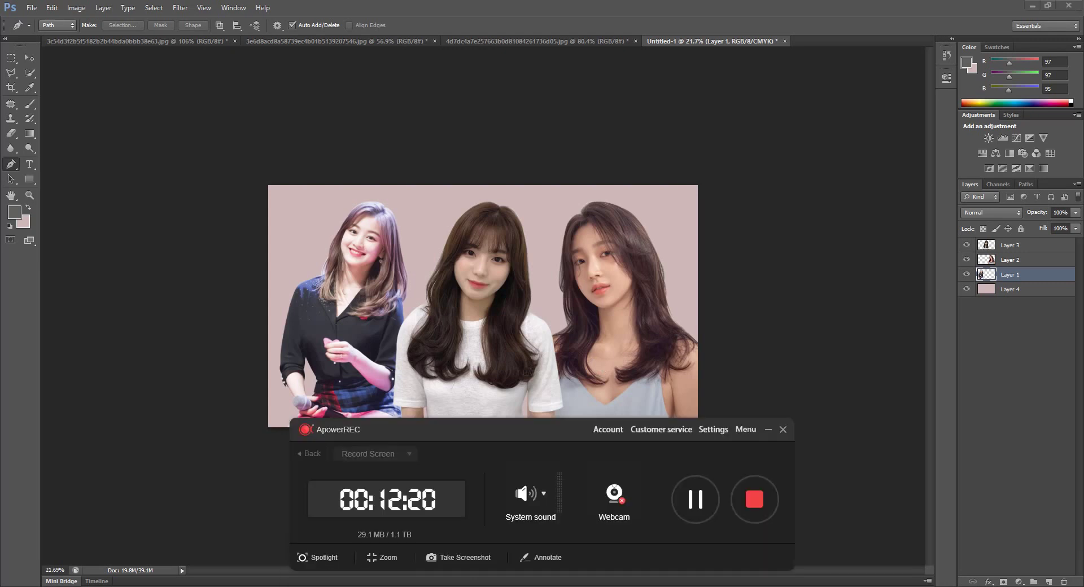